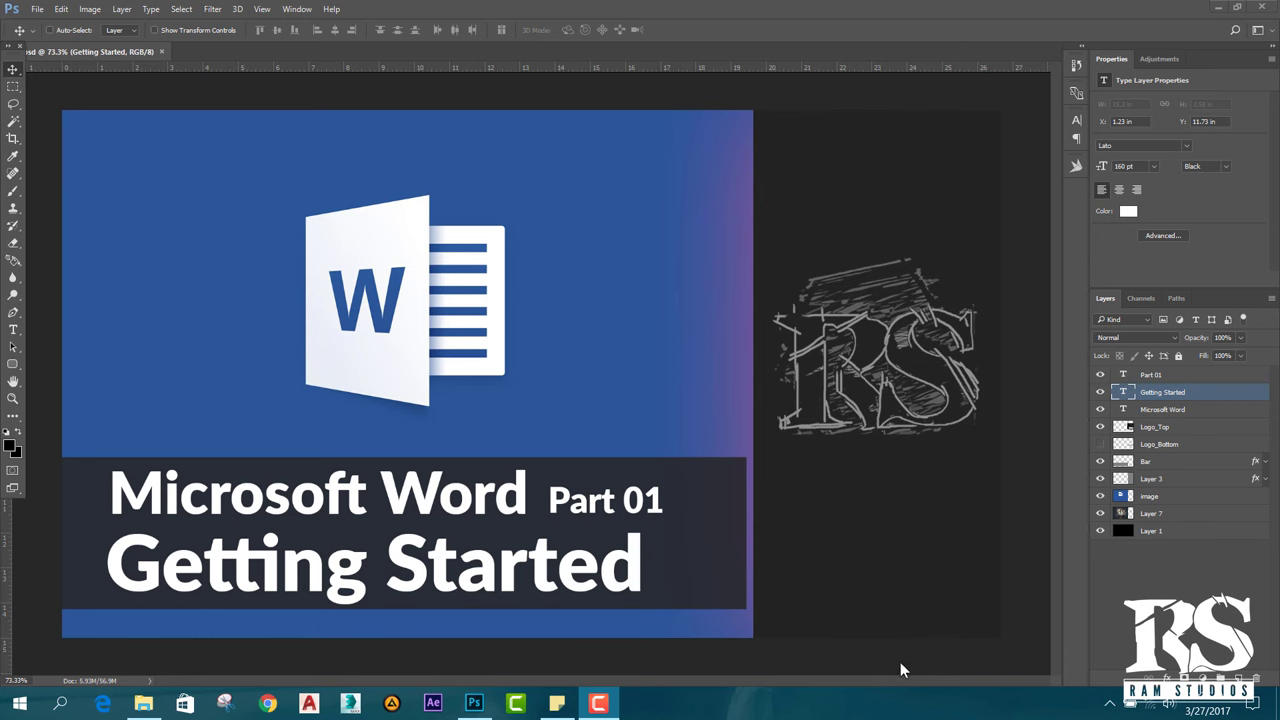
Launch Word 2013 from the Microsoft Office 2013 group in the Start menu's app list.
left_click(18, 708)
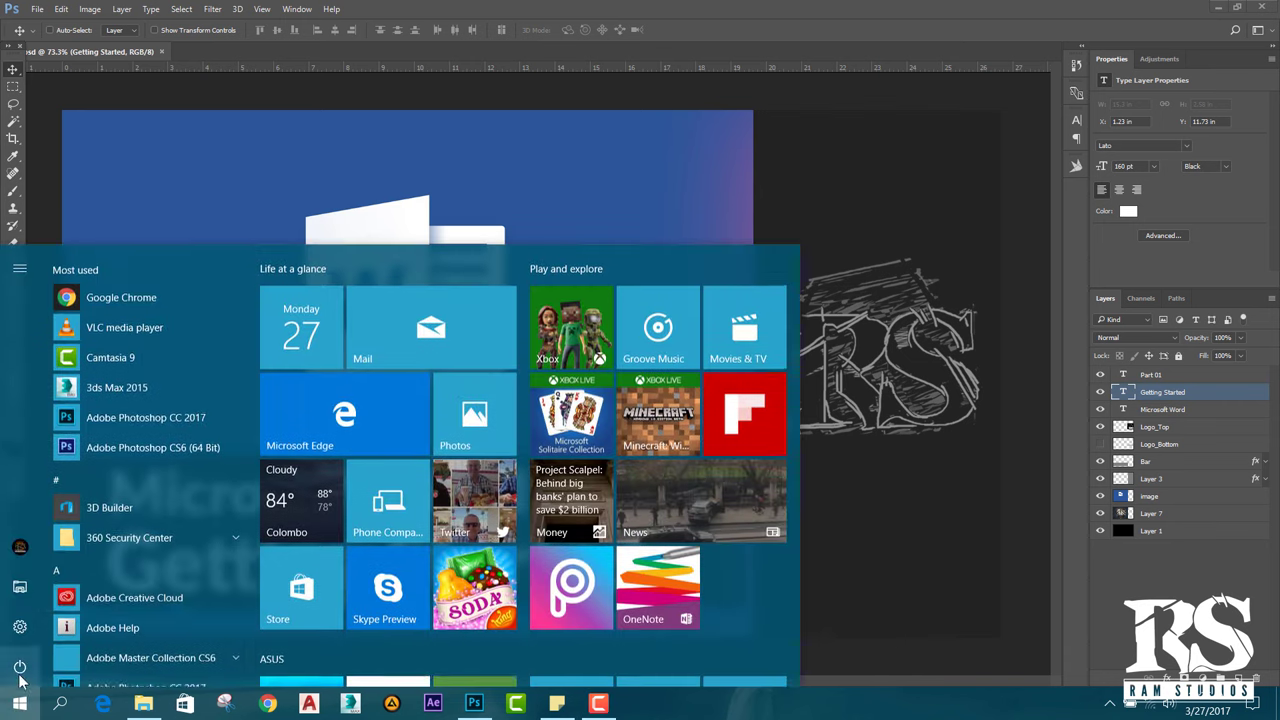
scroll(146, 576, "down", 3)
scroll(146, 576, "down", 3)
scroll(146, 576, "down", 3)
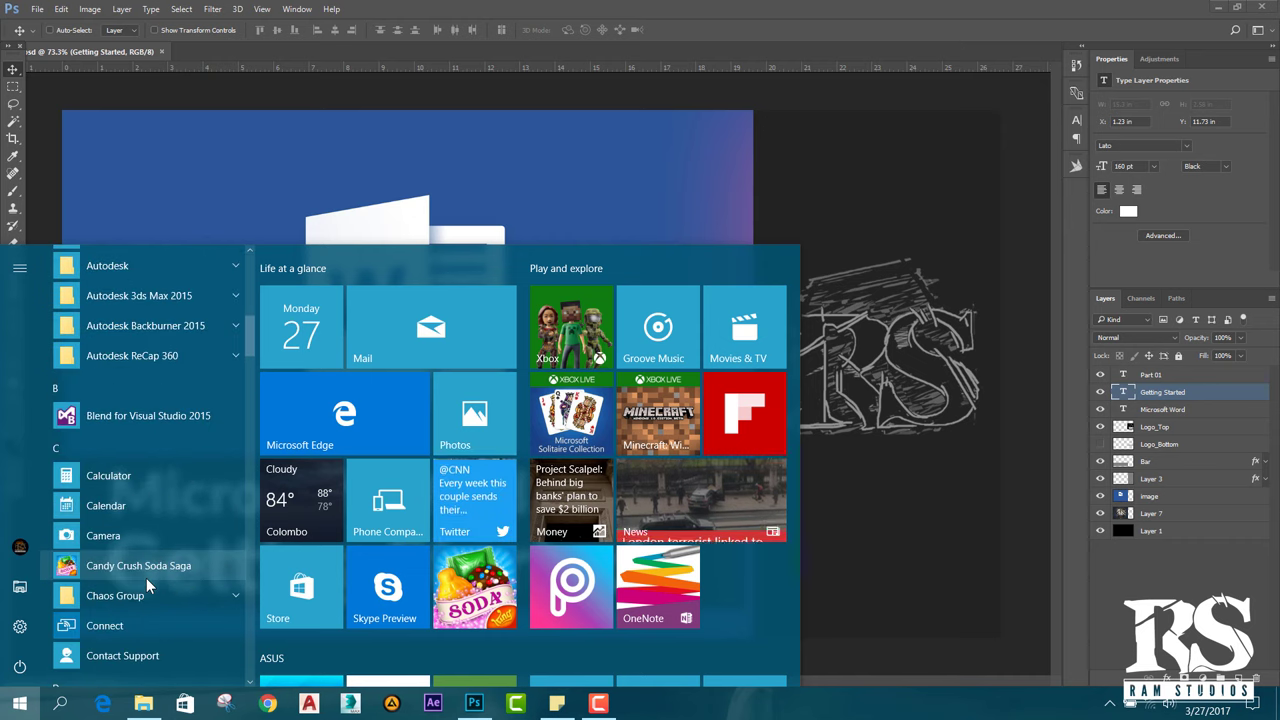
scroll(146, 578, "down", 3)
scroll(146, 578, "down", 3)
scroll(146, 578, "down", 1)
scroll(146, 578, "down", 1)
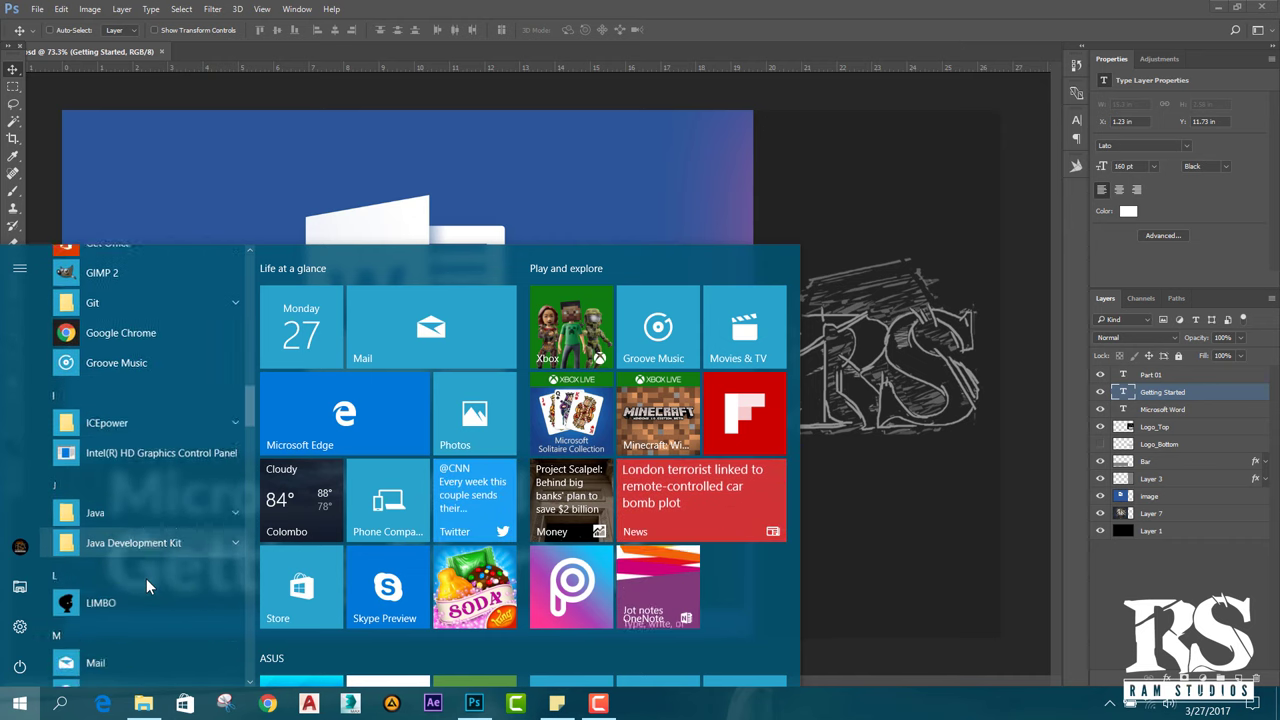
scroll(146, 578, "down", 3)
scroll(146, 578, "down", 2)
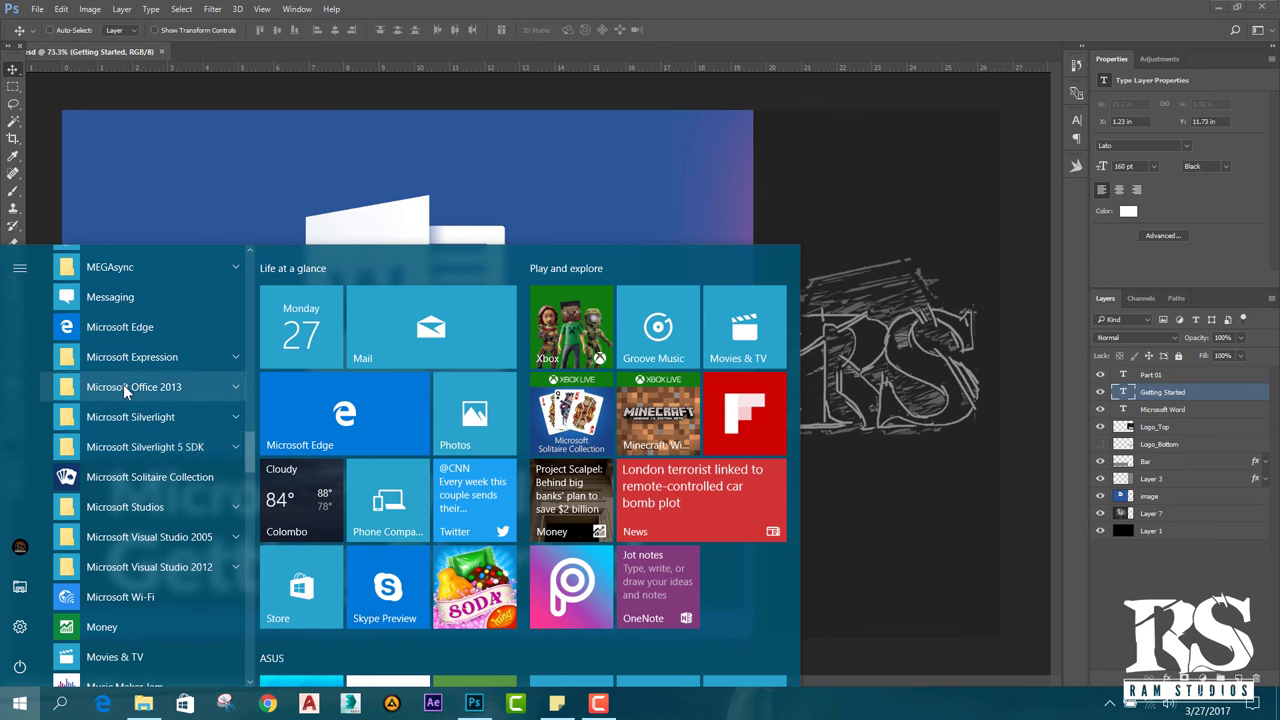
left_click(184, 386)
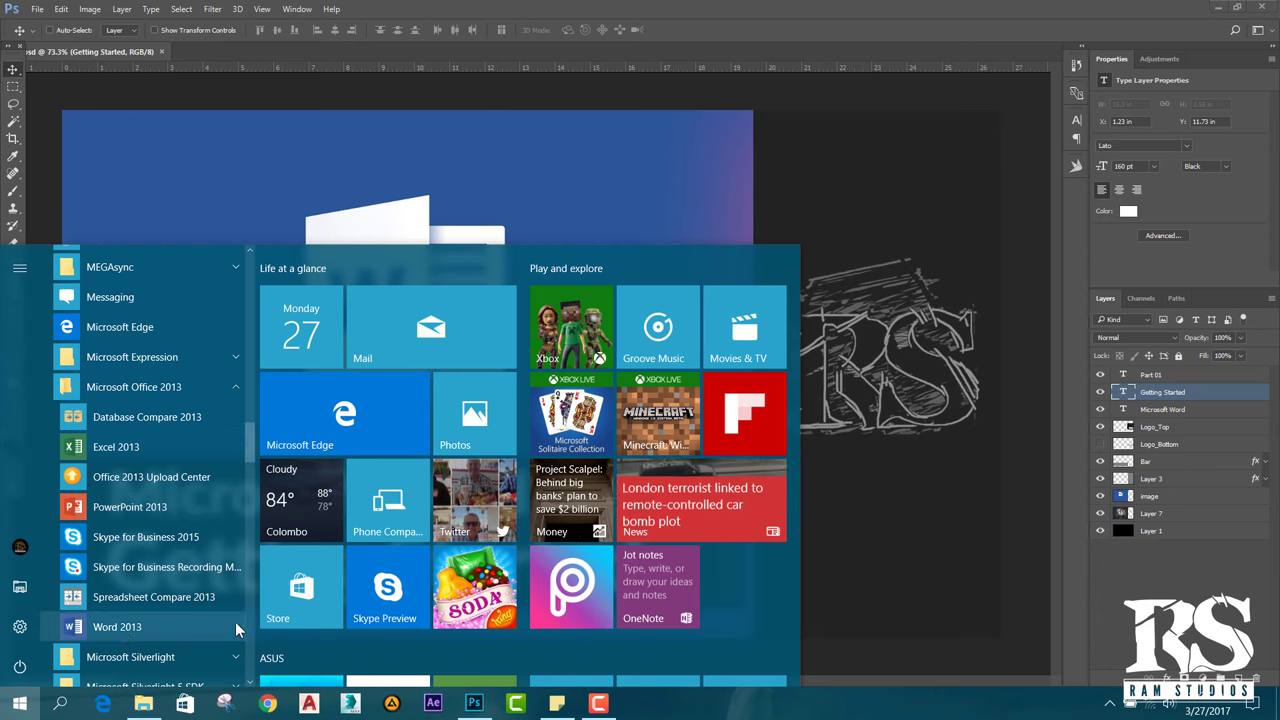
left_click(153, 626)
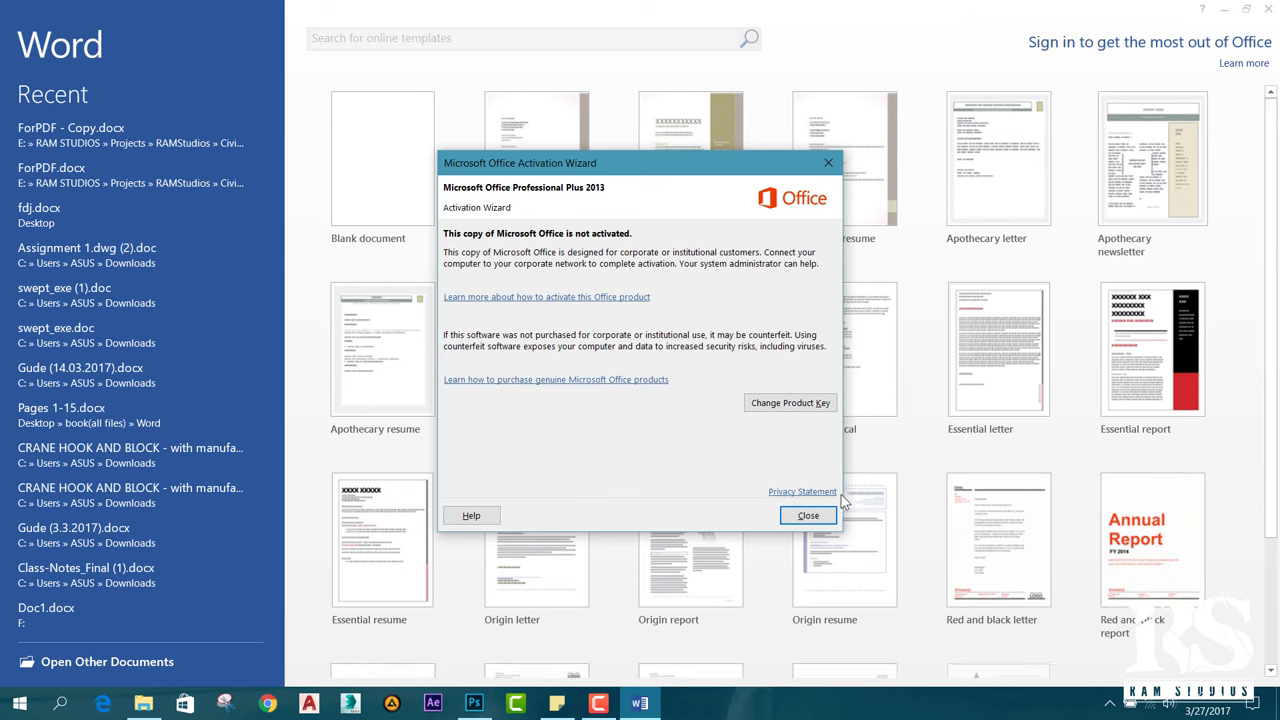
Close the Office Activation Wizard and browse the start screen's template gallery.
left_click(808, 515)
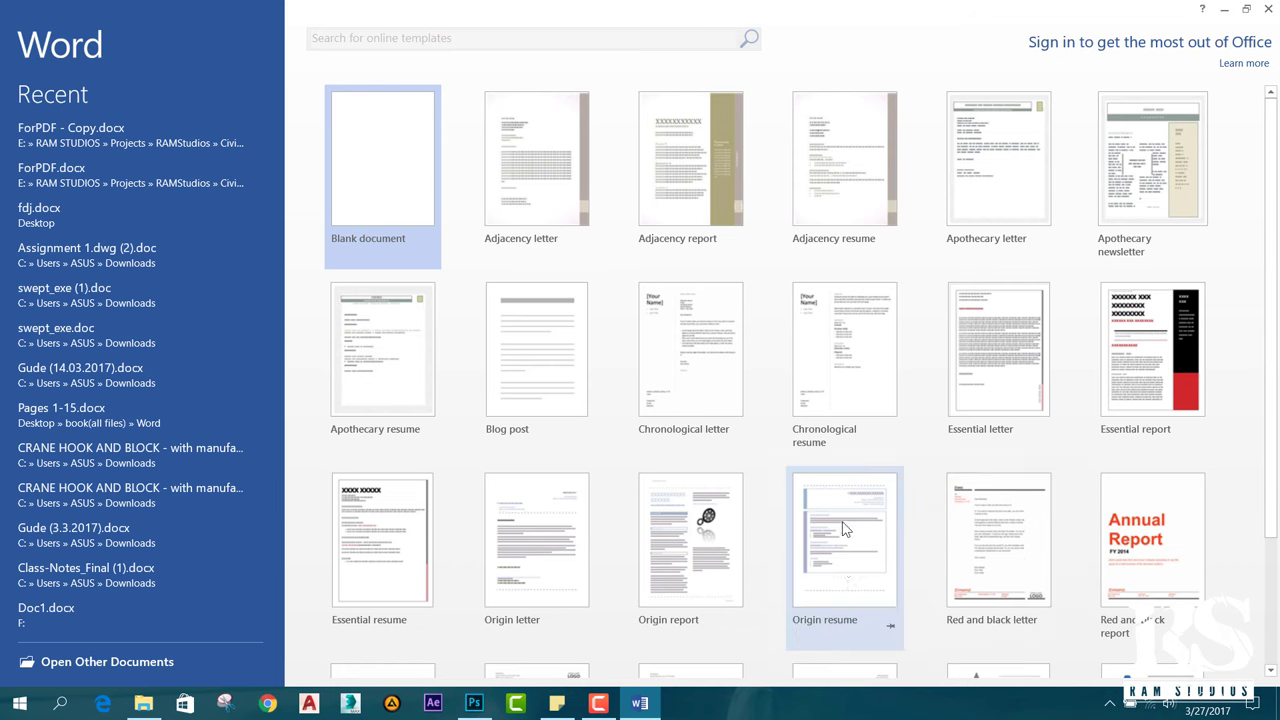
scroll(860, 495, "down", 1)
scroll(1090, 518, "down", 3)
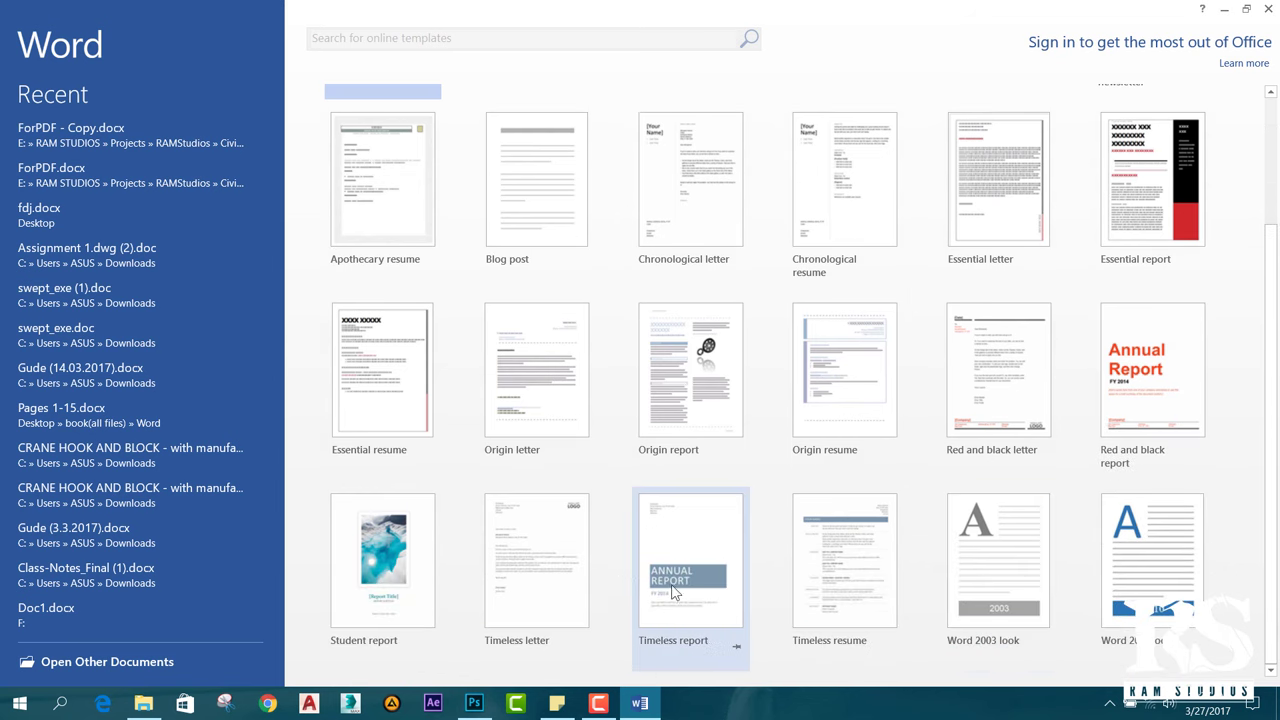
scroll(690, 560, "up", 4)
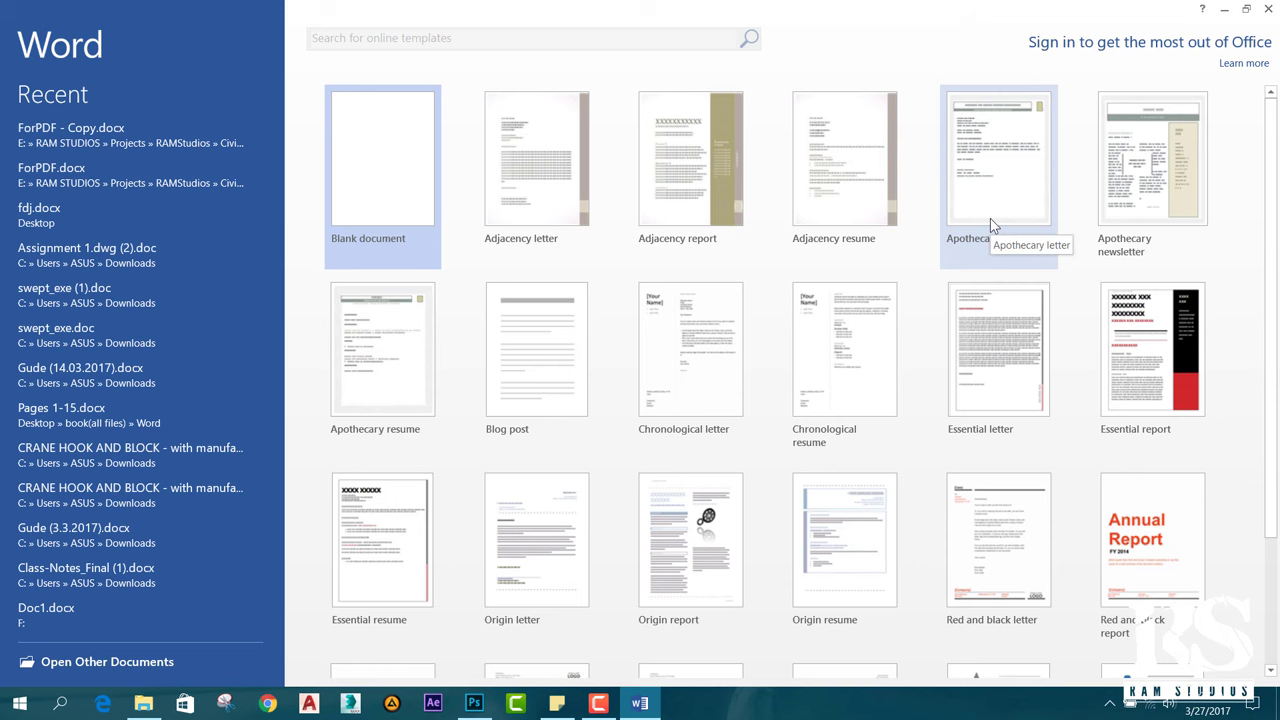
Create a new letter document from the Adjacency letter template.
double_click(555, 203)
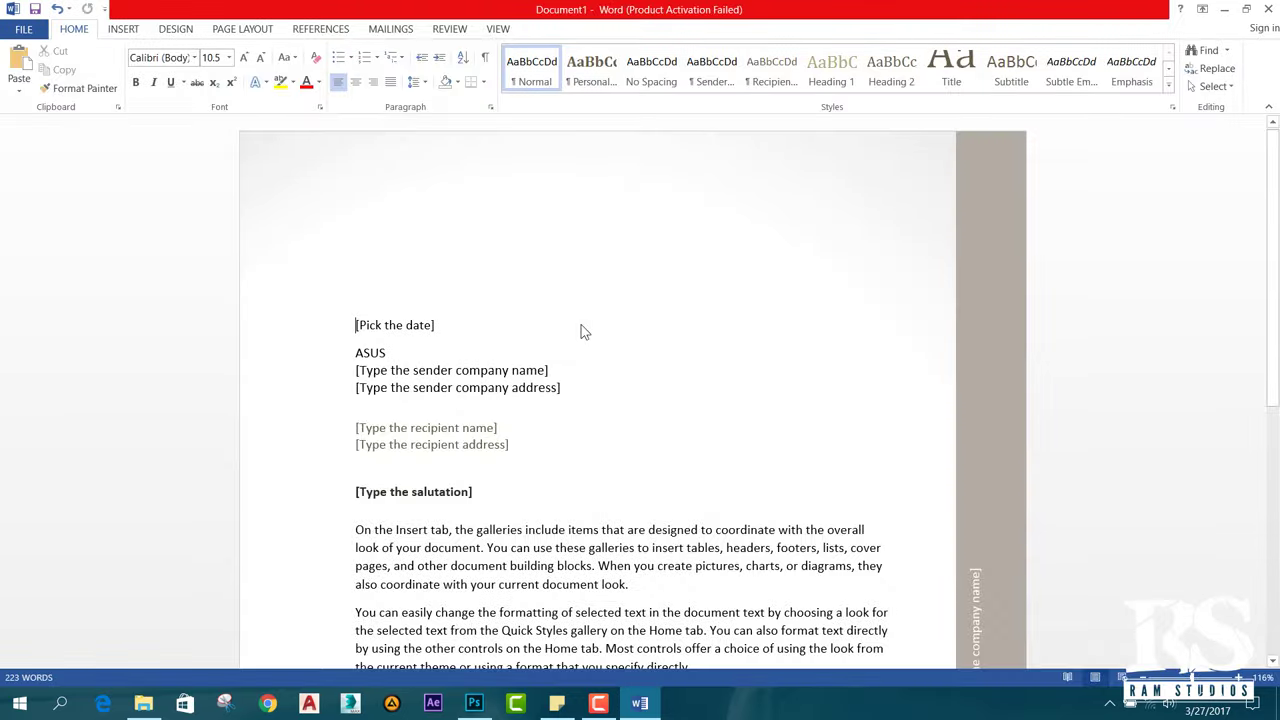
scroll(585, 332, "down", 3)
scroll(443, 187, "up", 1)
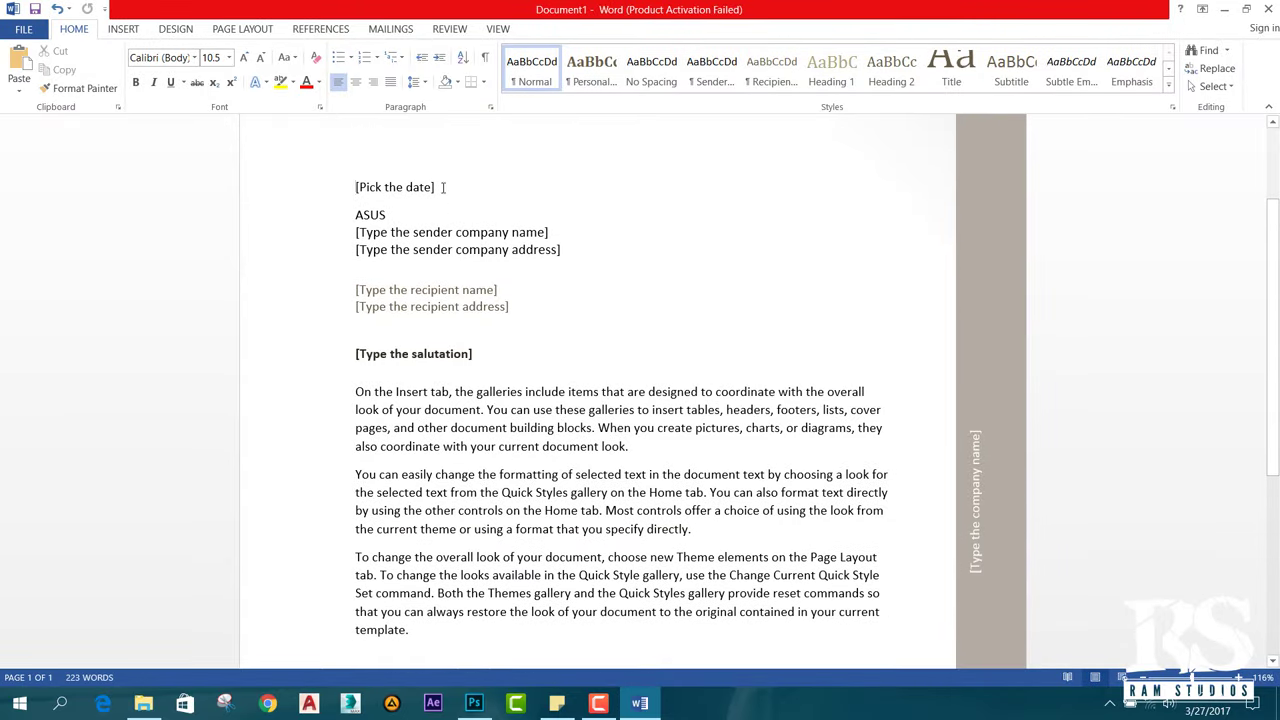
Select the date, sender name, sender address and recipient placeholders, then the three body paragraphs.
left_click(443, 187)
left_click(473, 235)
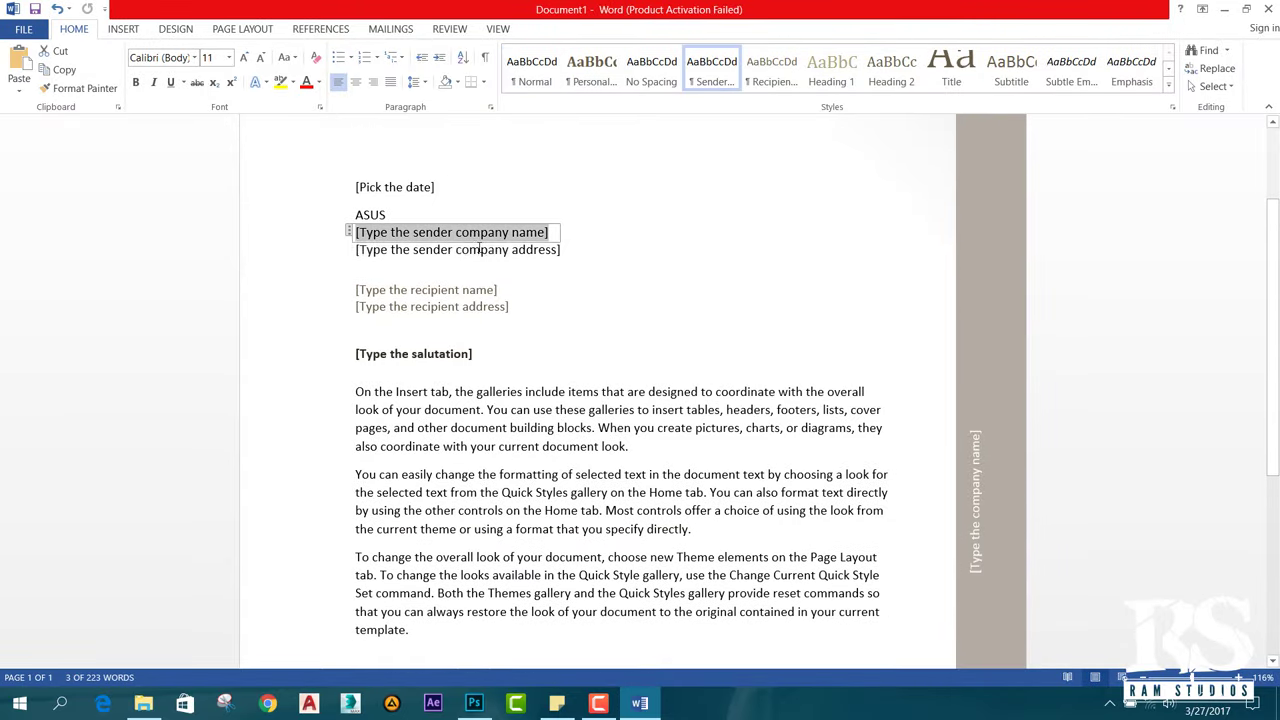
left_click(446, 256)
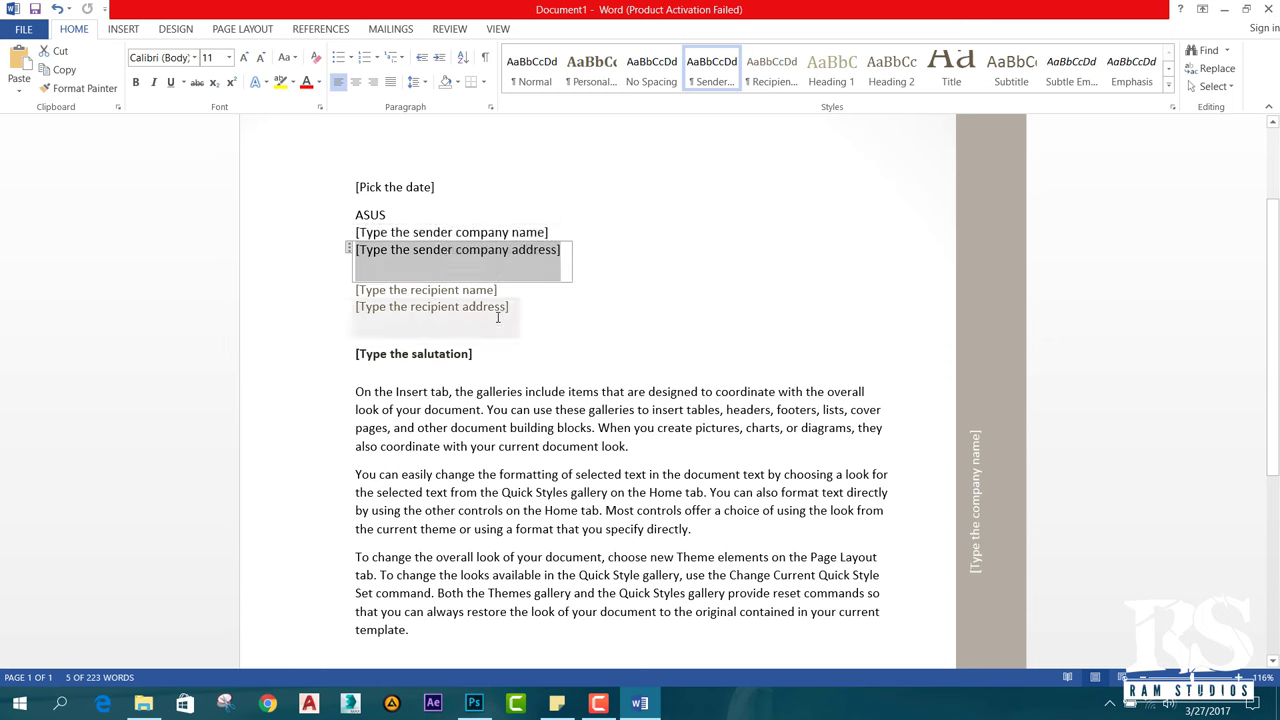
left_click(488, 292)
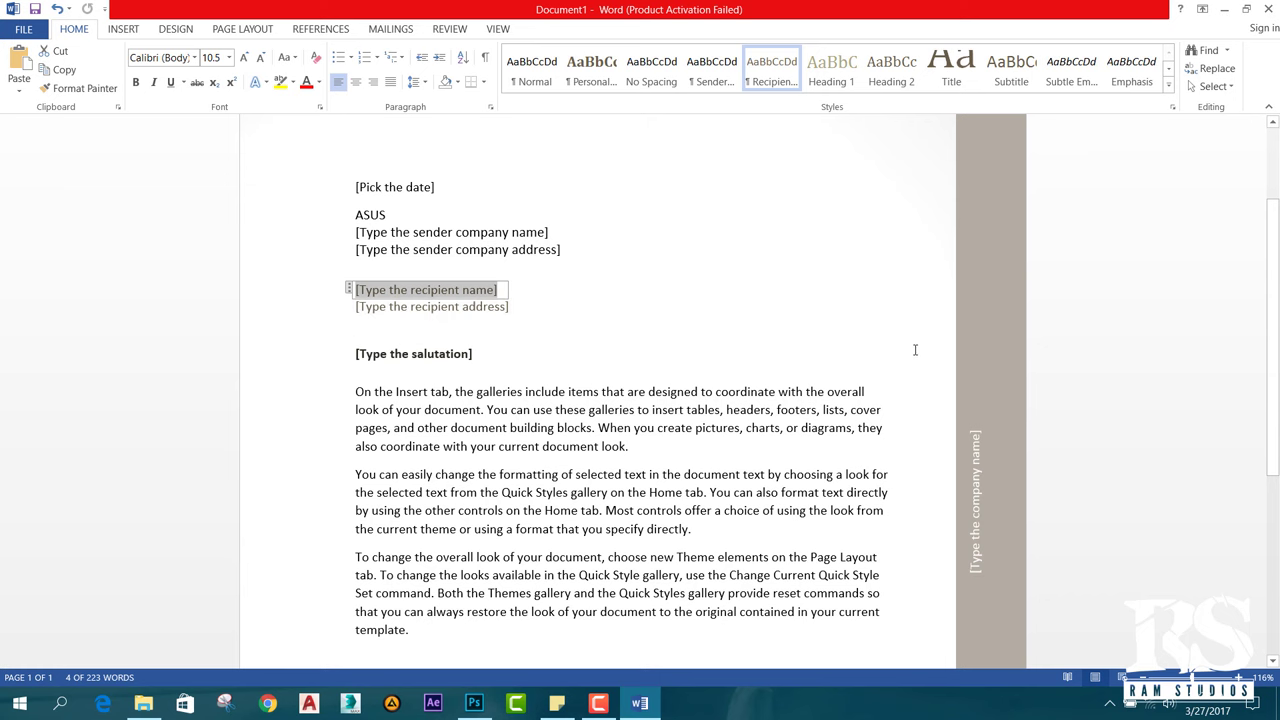
scroll(914, 350, "down", 3)
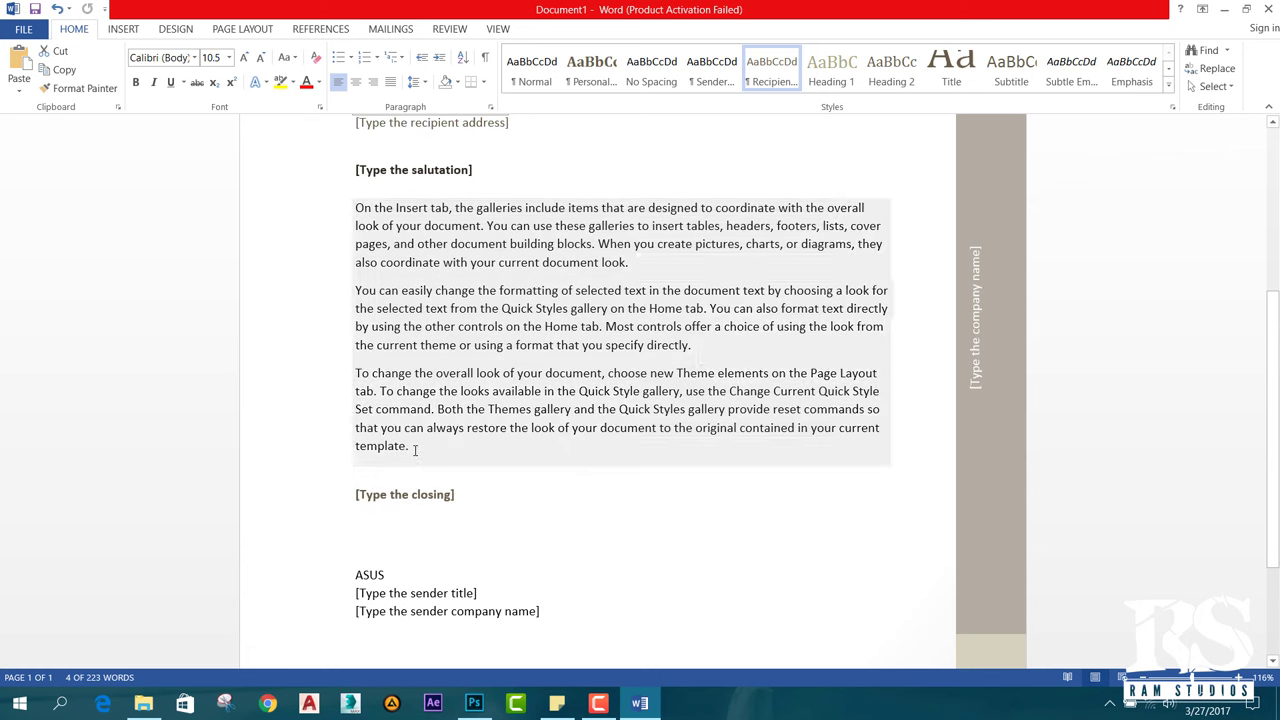
left_click_drag(414, 449, 507, 453)
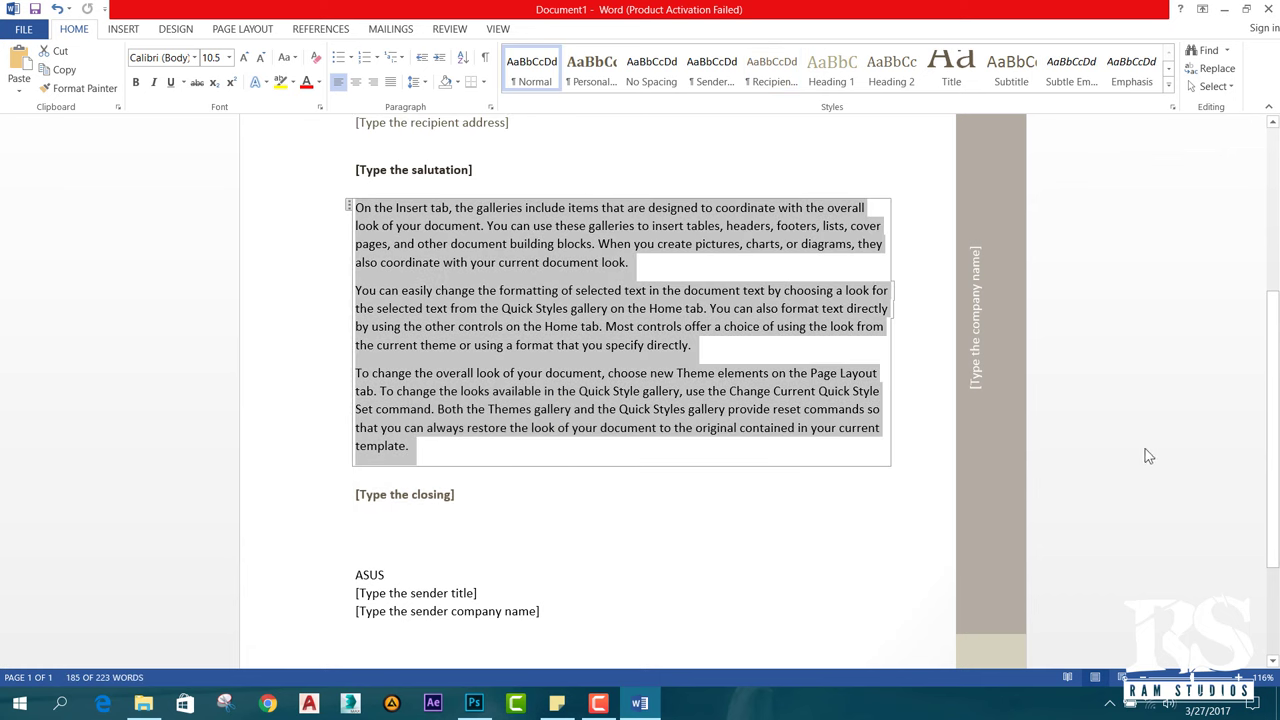
Browse the INSERT, DESIGN and HOME ribbons, ending on the File Info page showing 223 words.
left_click(17, 30)
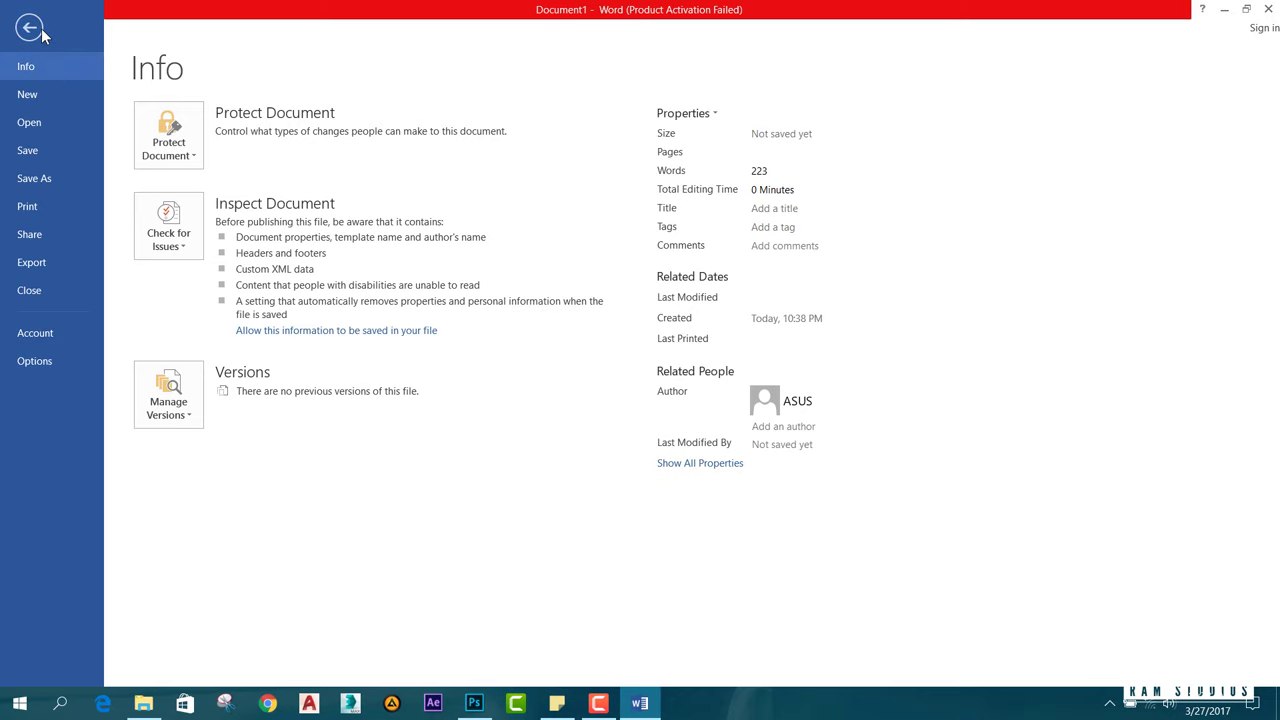
left_click(29, 27)
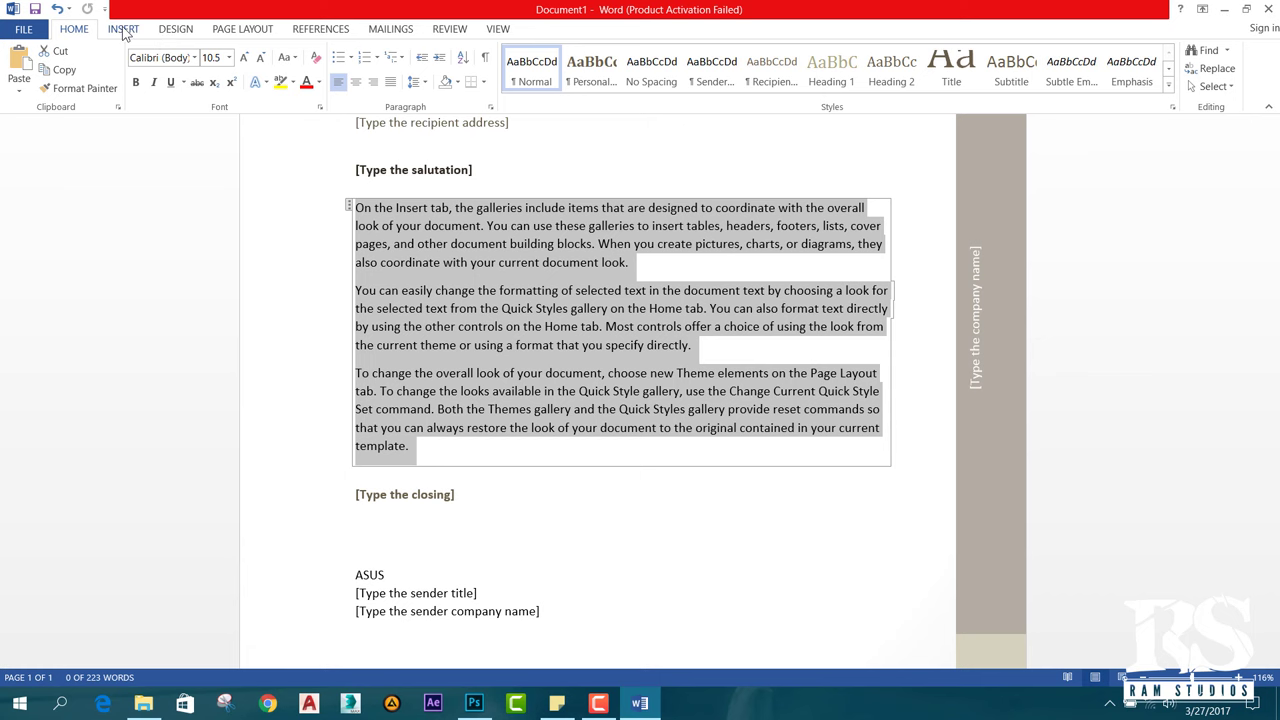
left_click(124, 30)
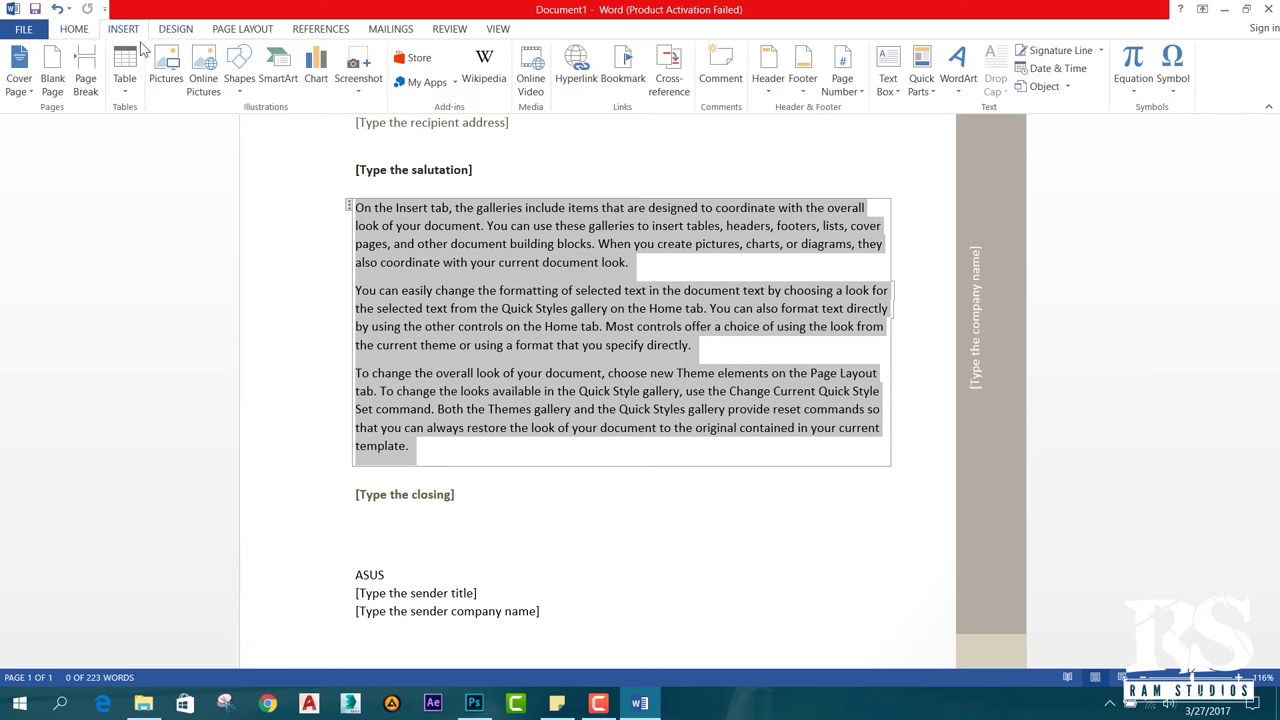
left_click(168, 30)
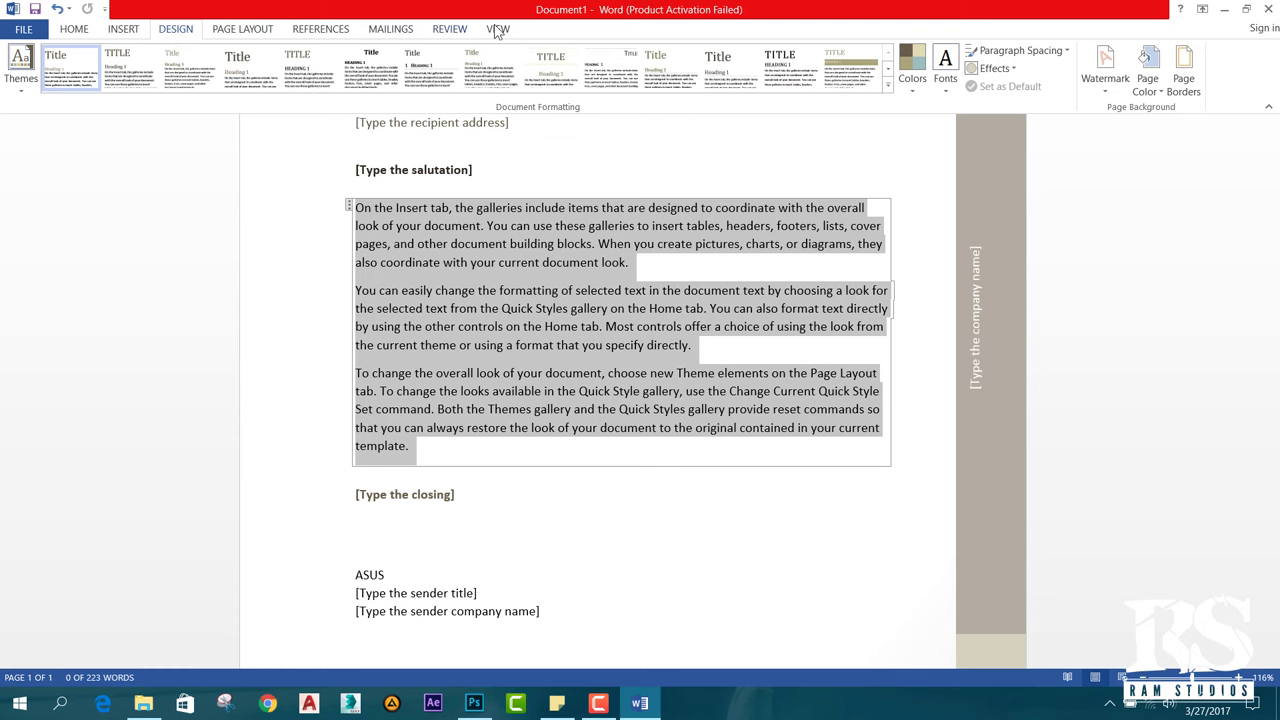
left_click(72, 29)
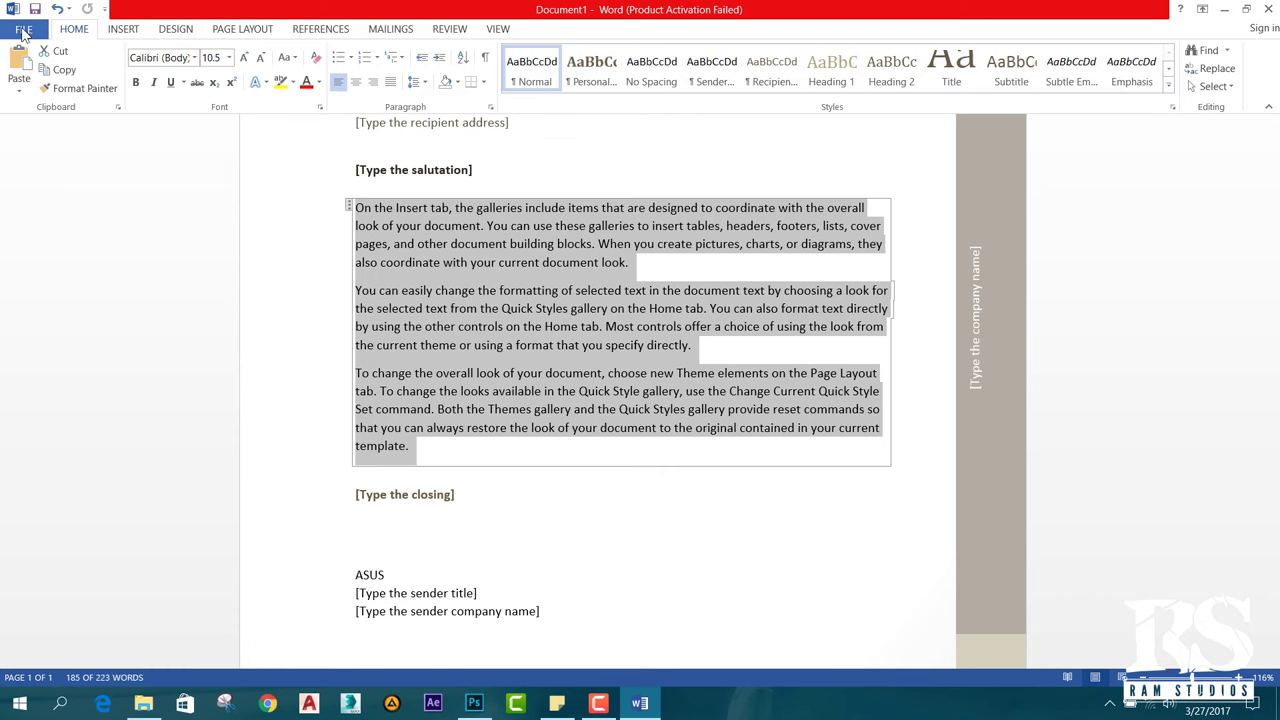
left_click(24, 30)
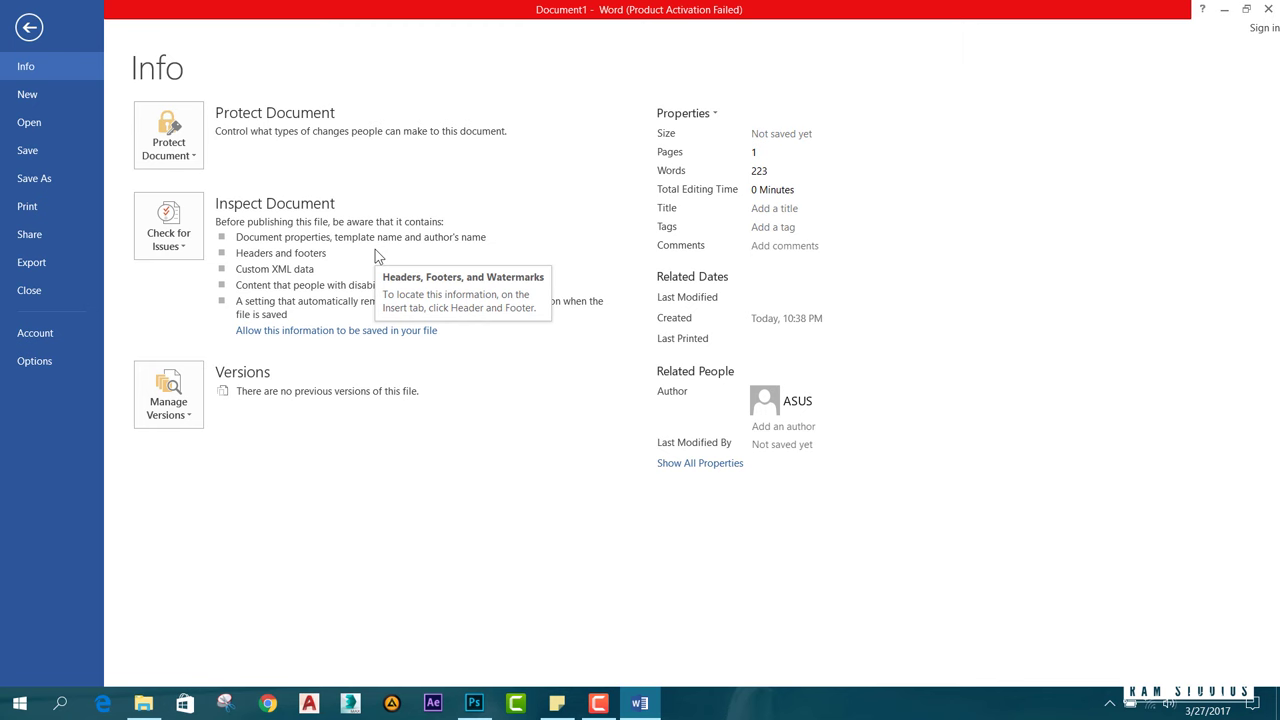
Create a blank Document2, then close the letter Document1 without saving it.
left_click(42, 96)
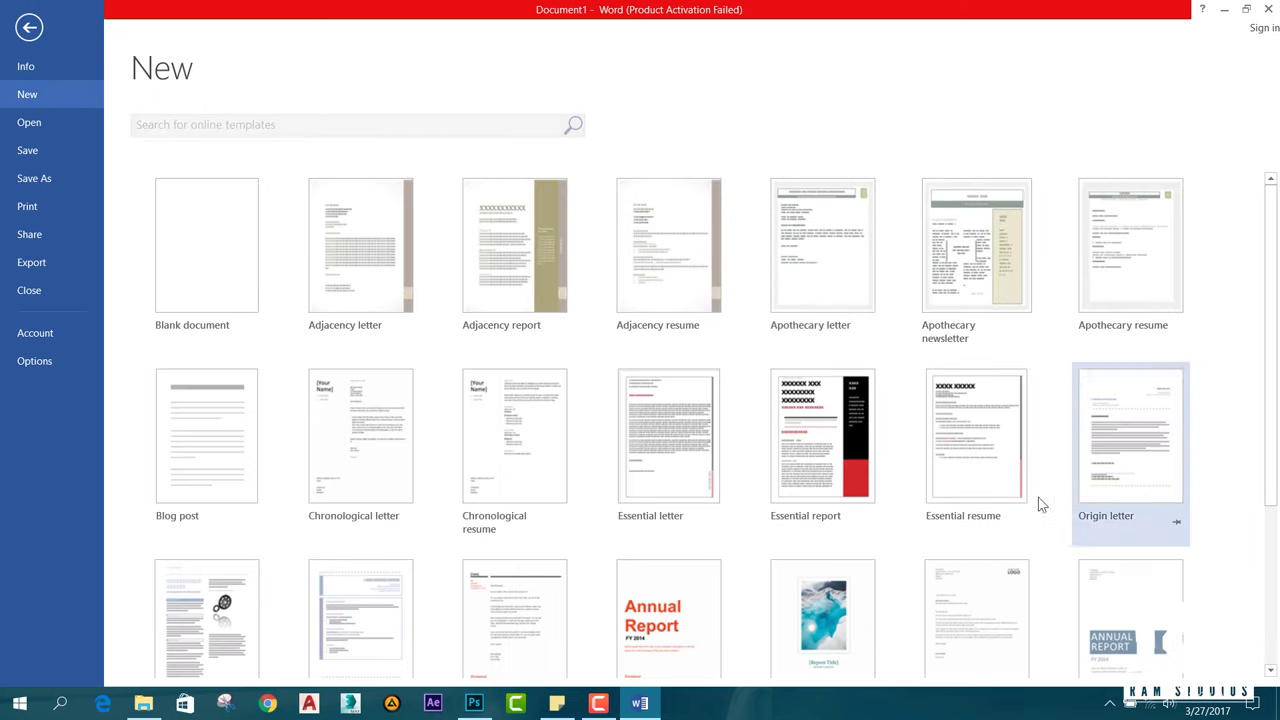
left_click(212, 266)
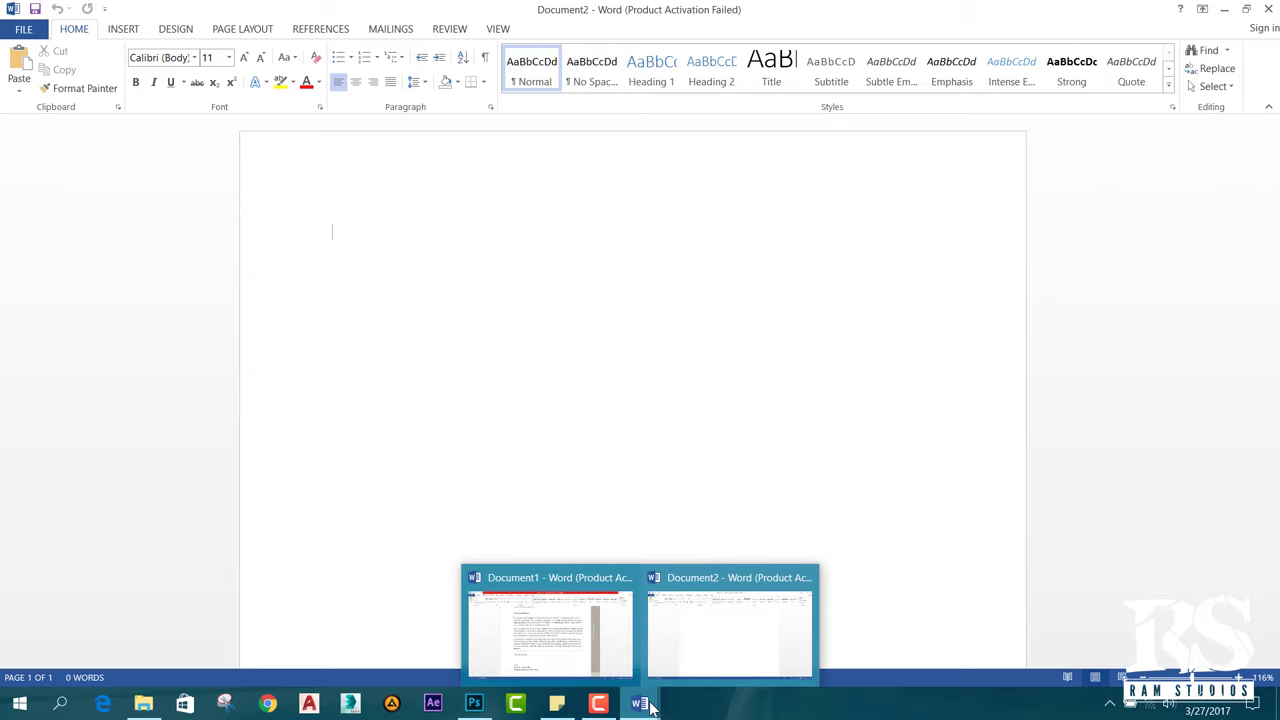
mouse_move(640, 703)
mouse_move(549, 630)
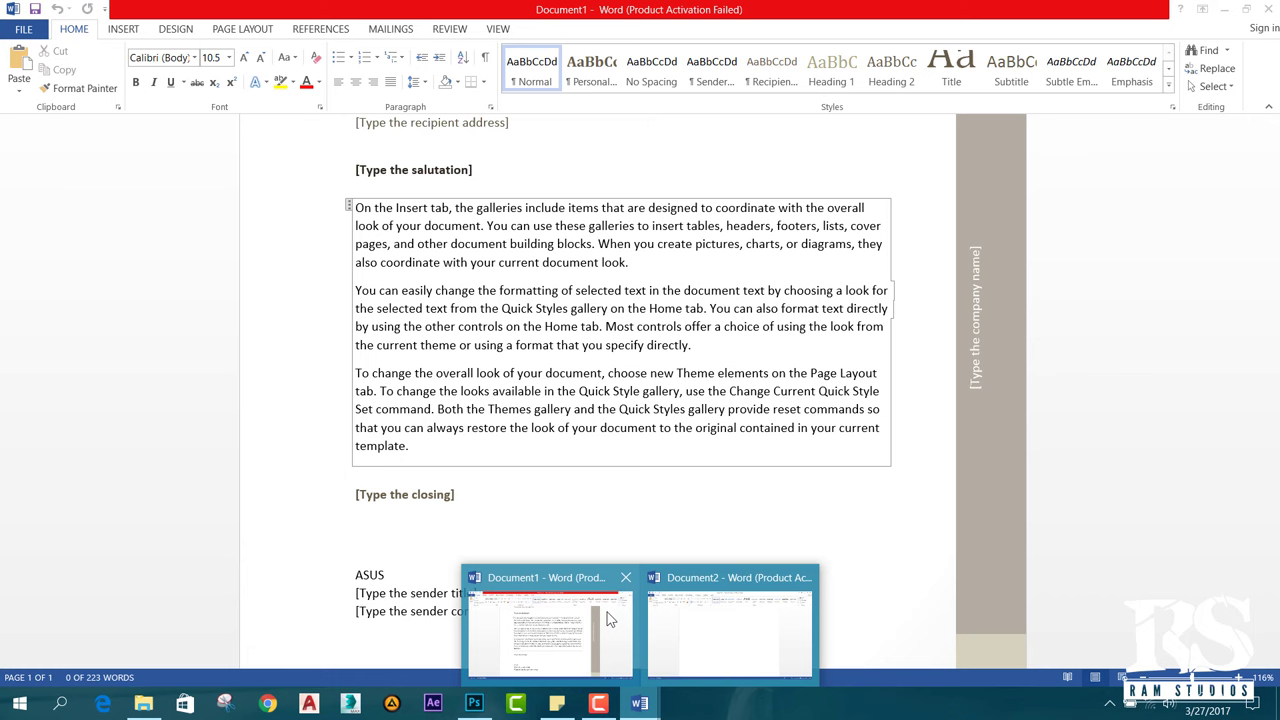
left_click(626, 577)
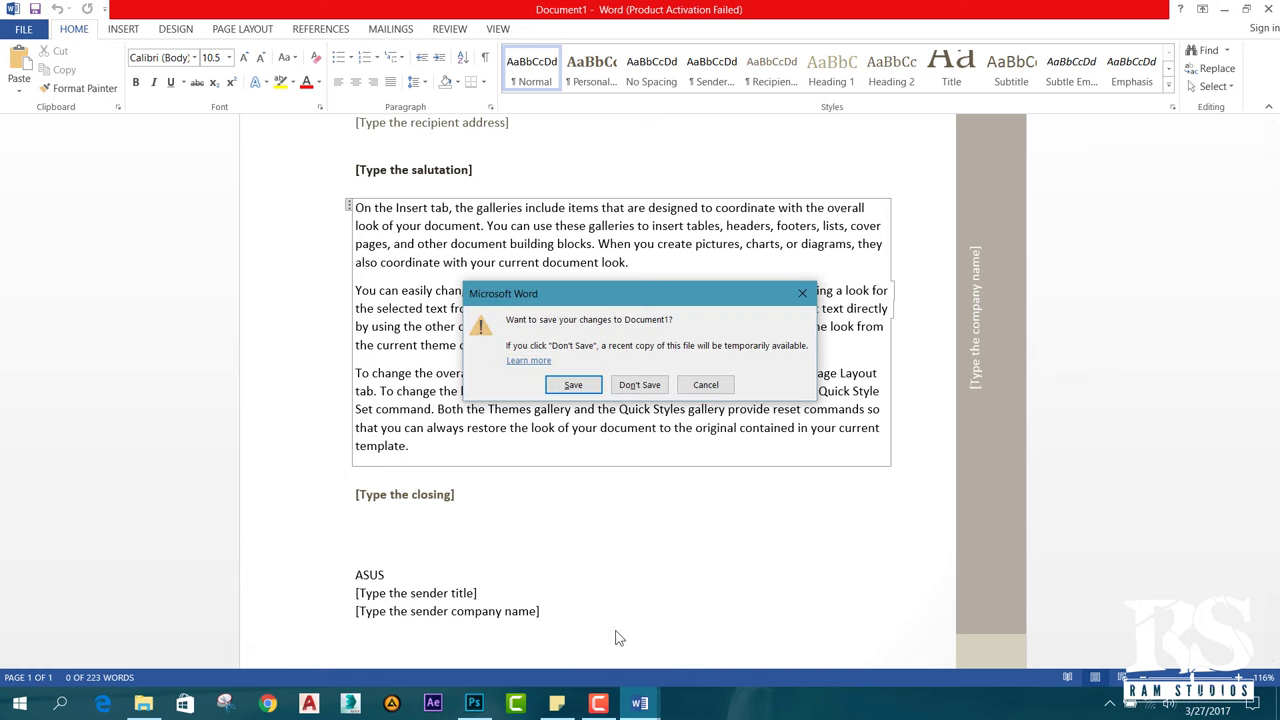
left_click(639, 385)
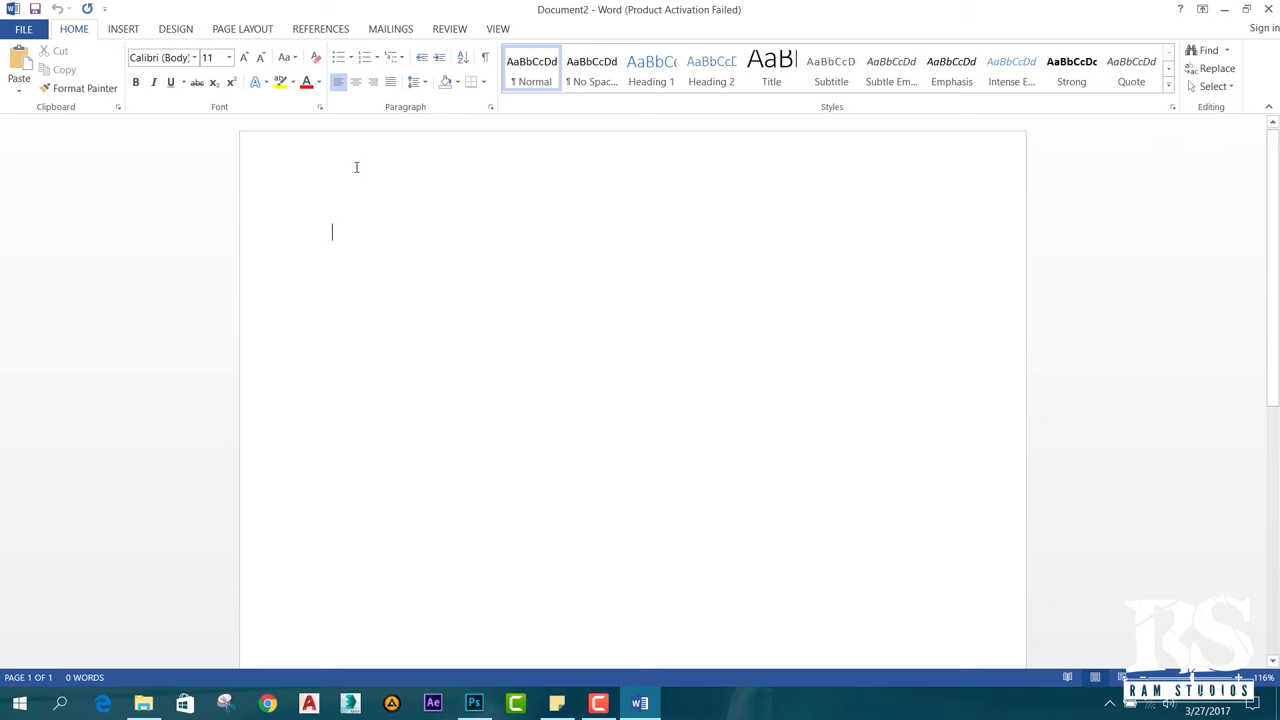
scroll(443, 285, "down", 3)
scroll(443, 285, "down", 3)
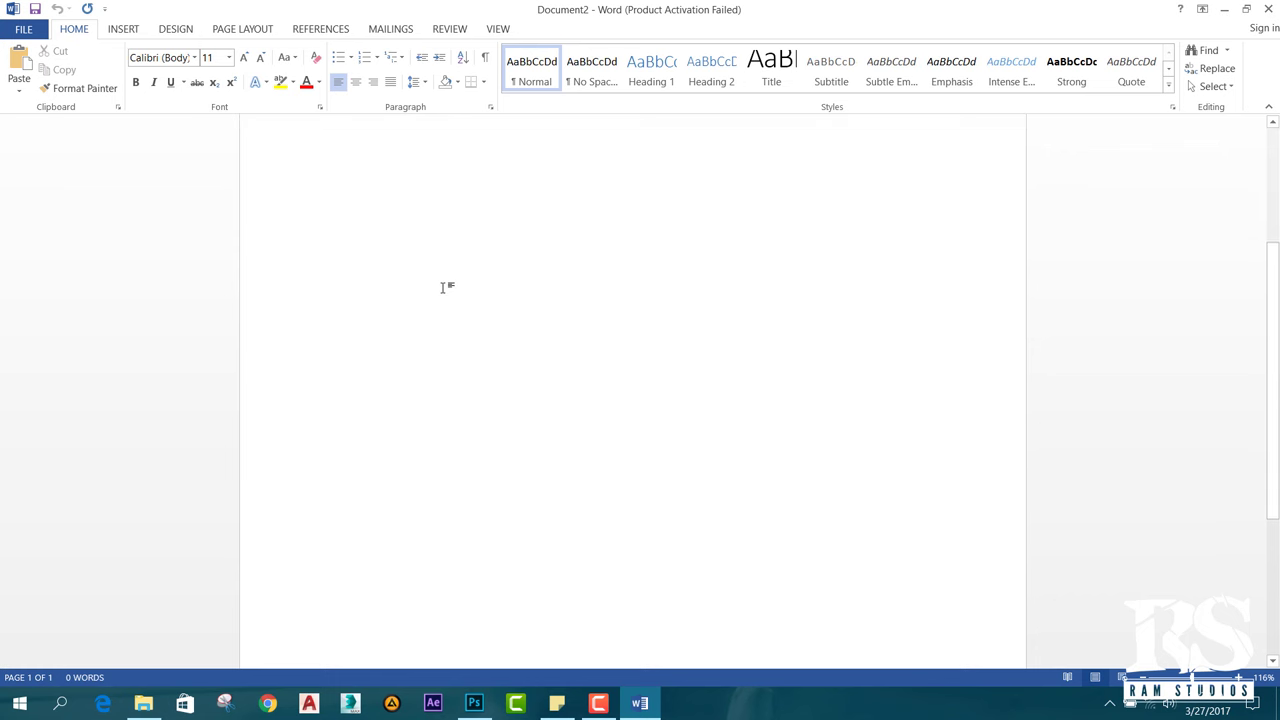
scroll(443, 285, "down", 3)
scroll(443, 287, "down", 2)
scroll(443, 287, "up", 5)
scroll(443, 287, "up", 5)
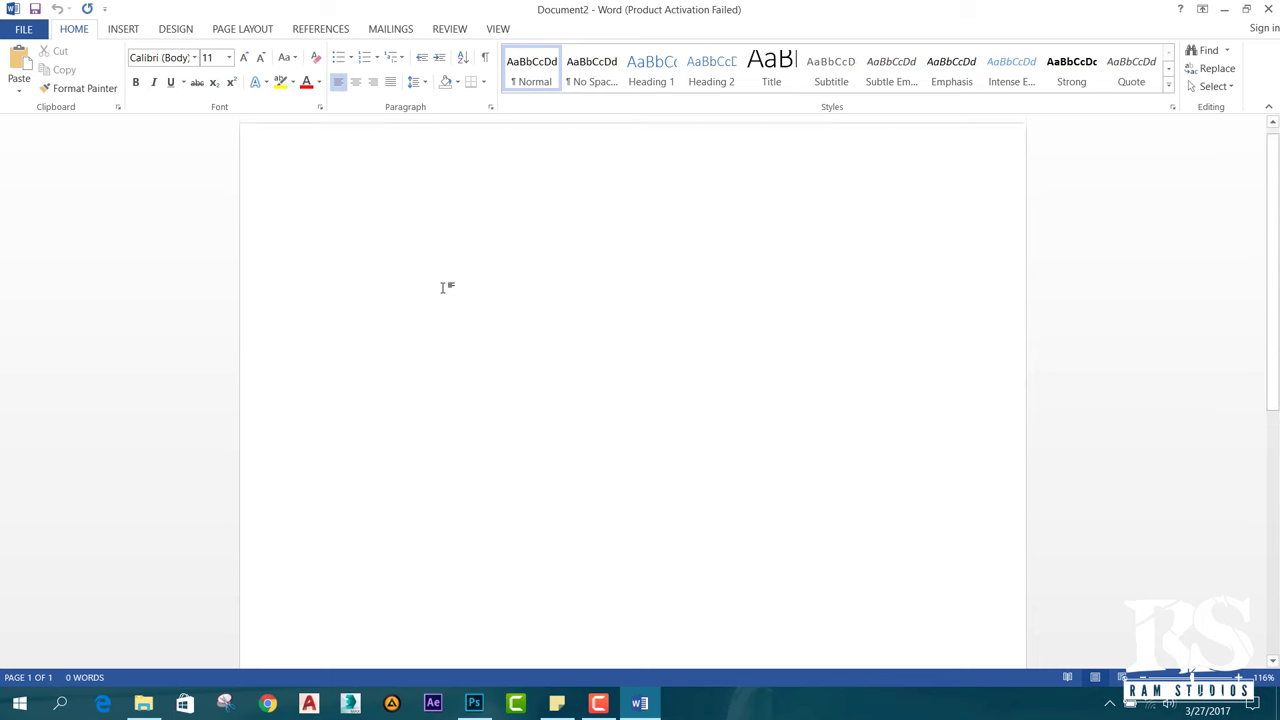
scroll(443, 287, "up", 1)
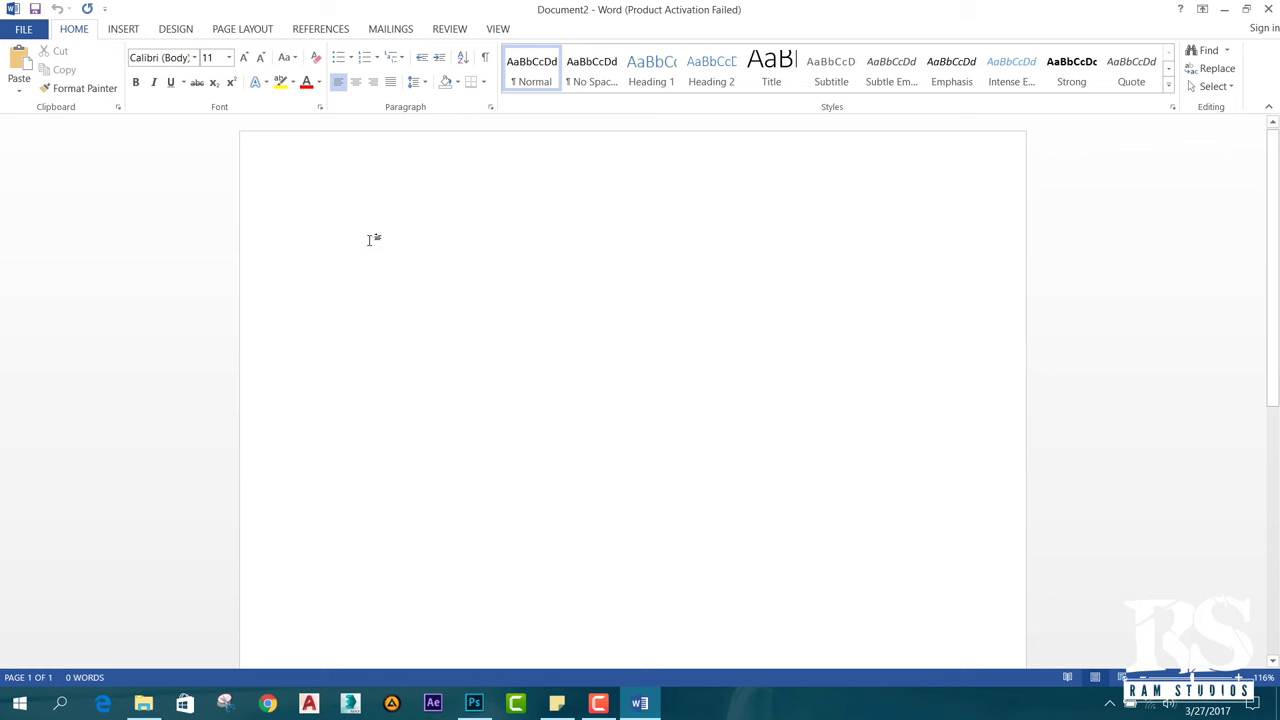
type("dshslh ")
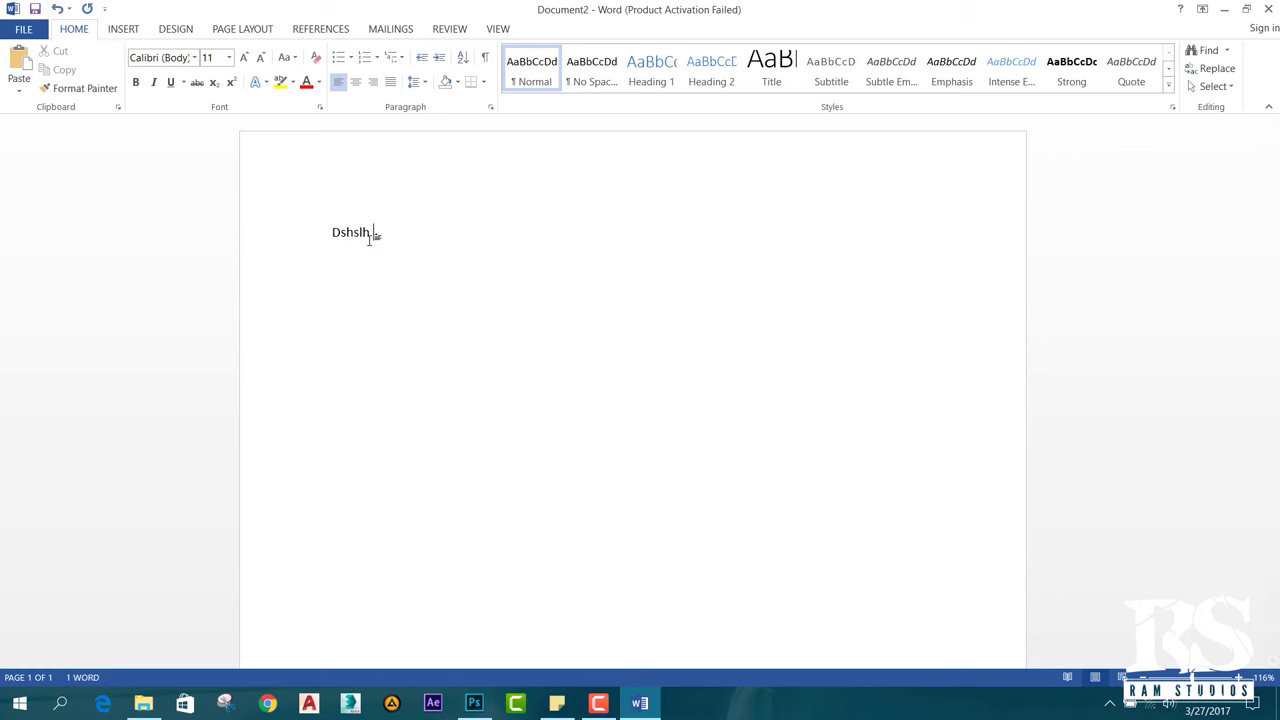
type("Lsjig;jke")
type("rjt")
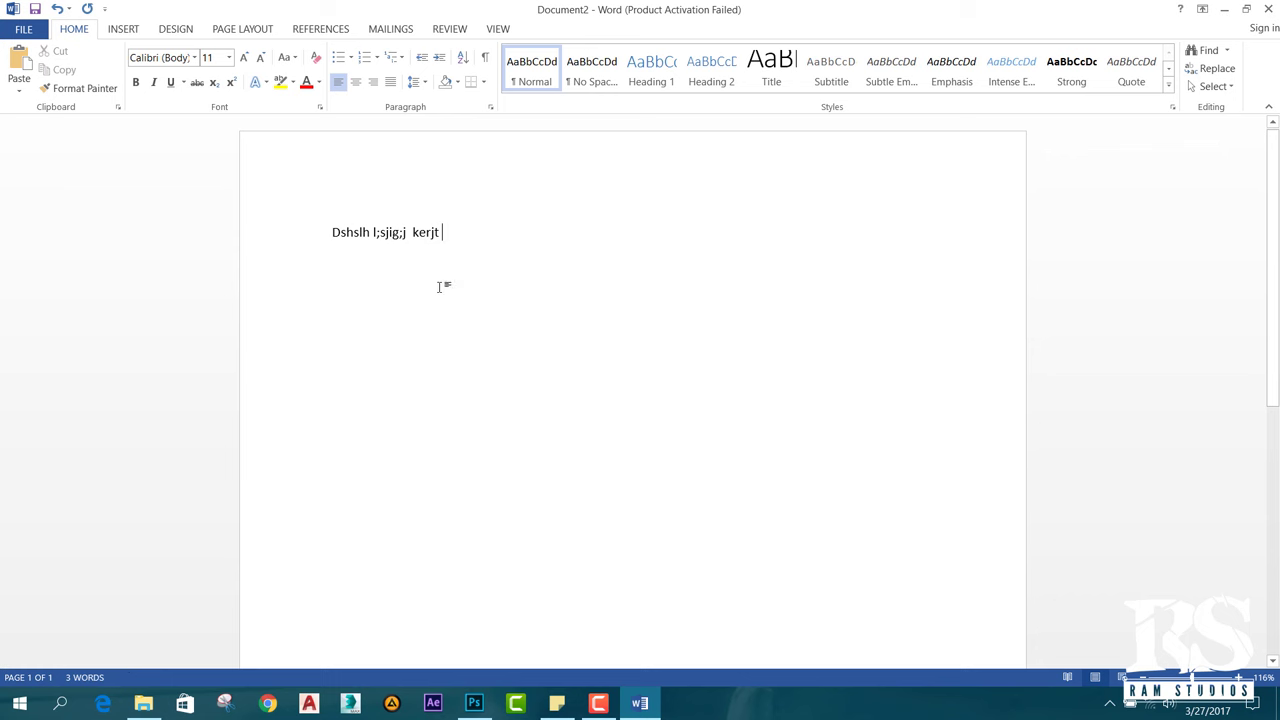
left_click_drag(348, 226, 420, 249)
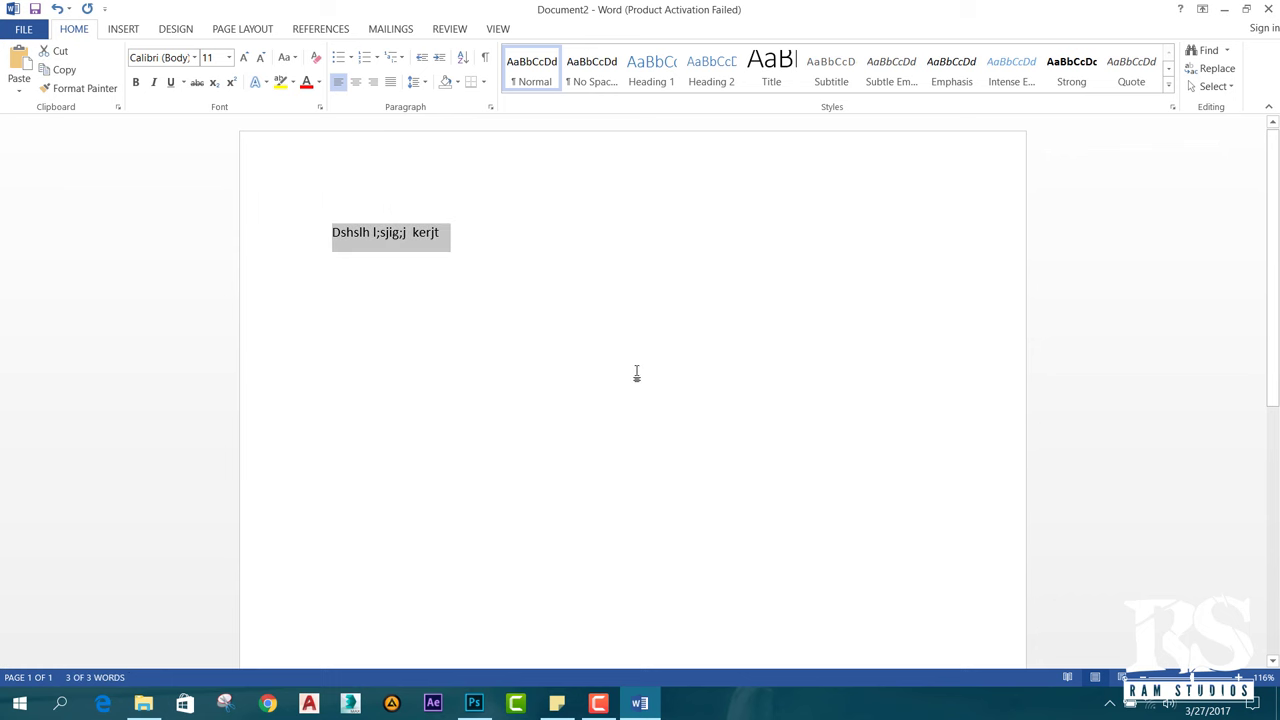
left_click_drag(448, 235, 307, 243)
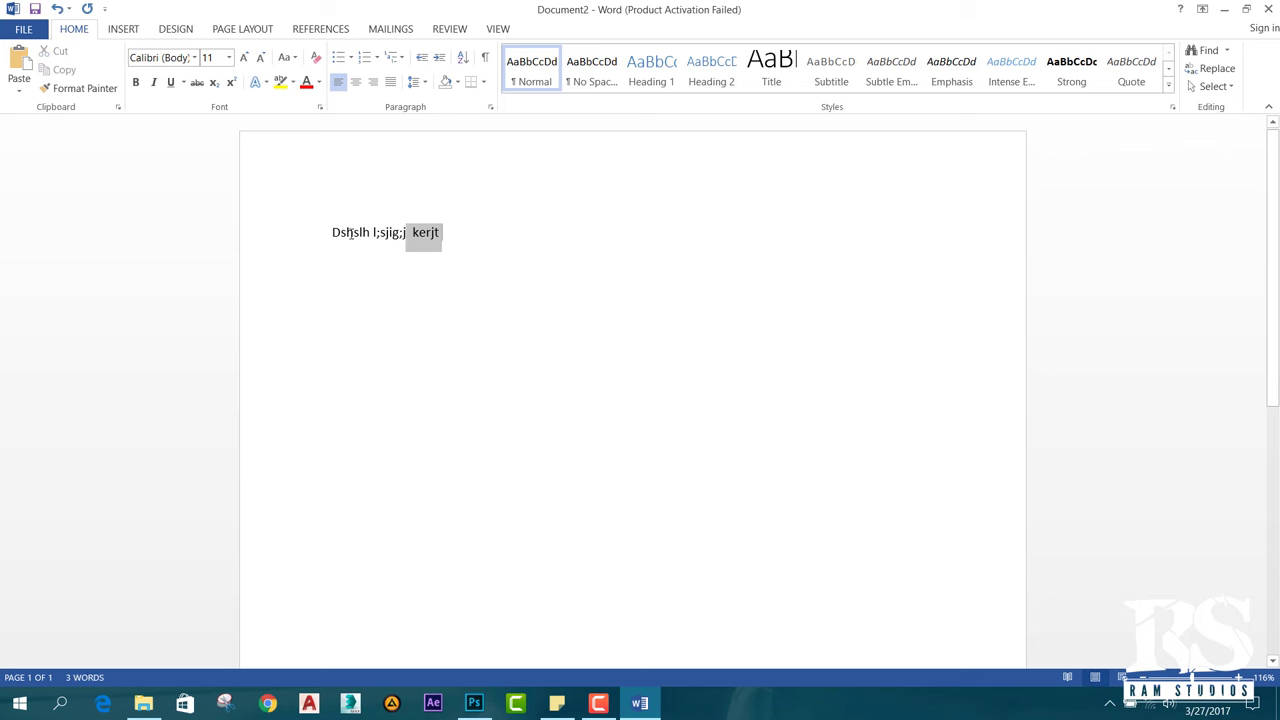
key("Delete")
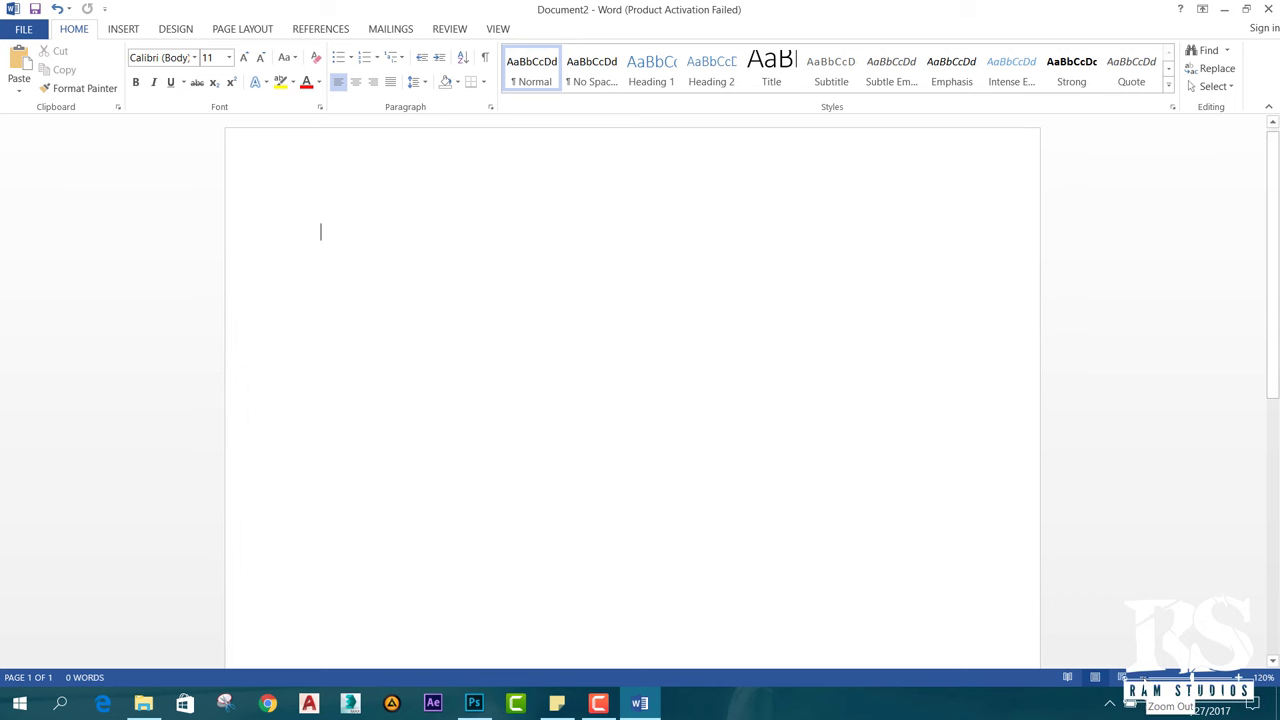
Zoom the page out several steps, then back in through 90% and 100% to 120%.
left_click(1136, 678)
left_click(1136, 678)
left_click(1136, 678)
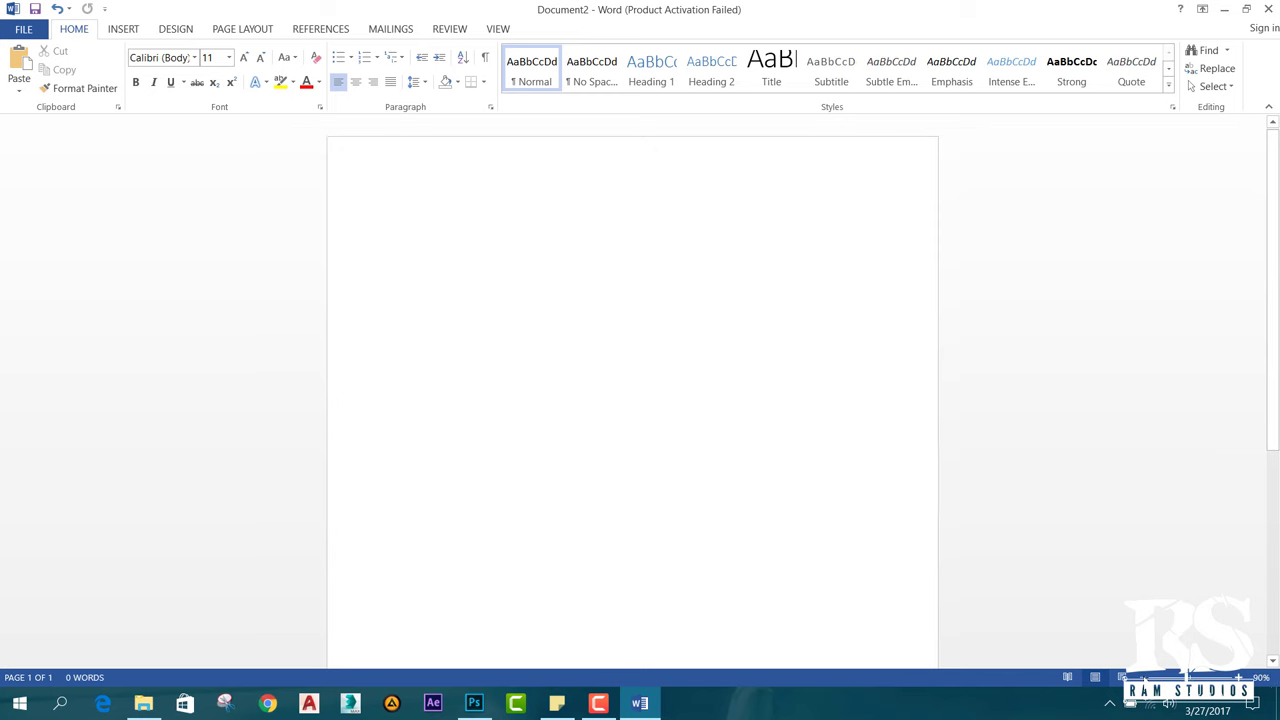
left_click(1136, 678)
left_click(1136, 678)
left_click(1136, 678)
left_click(1136, 678)
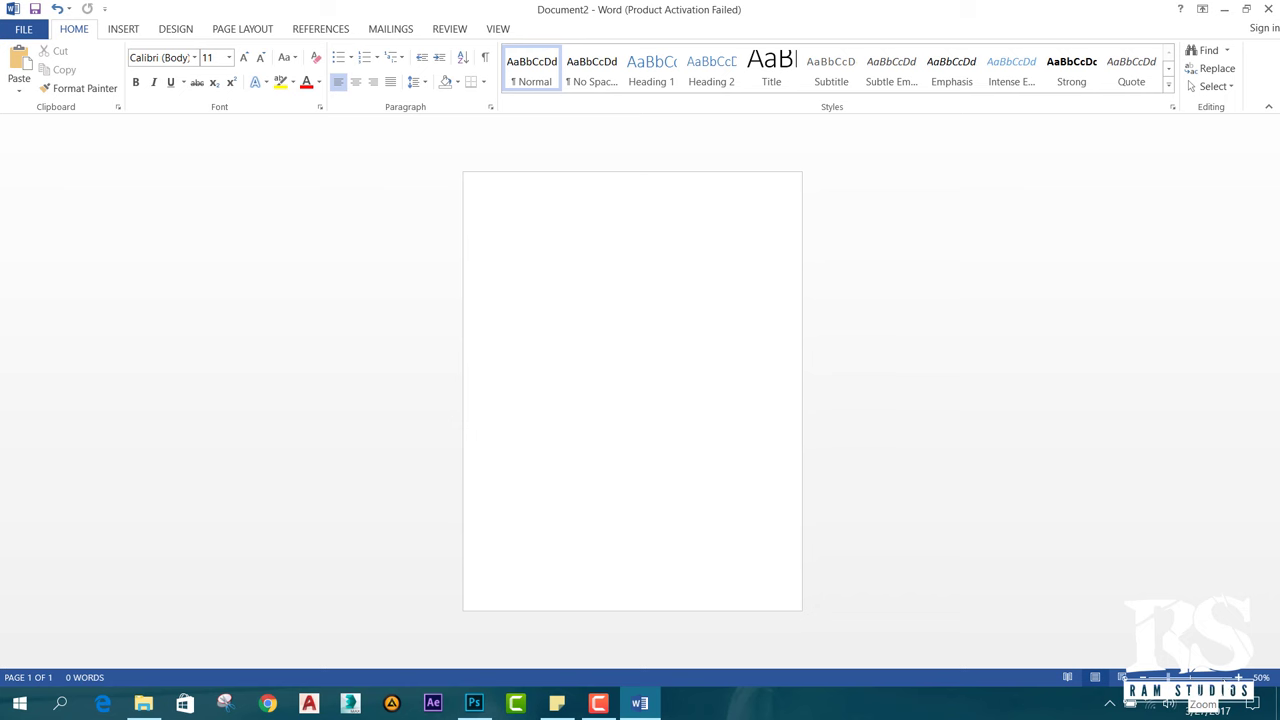
left_click_drag(1168, 678, 1185, 678)
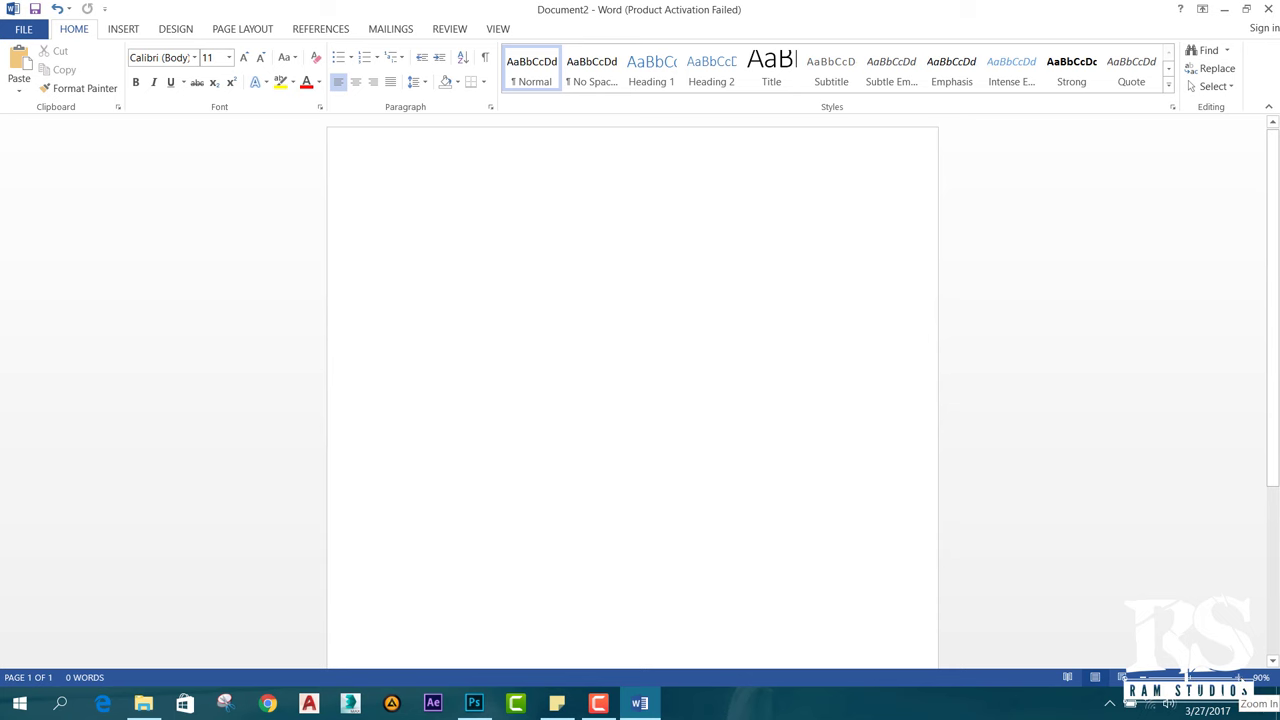
left_click(1239, 678)
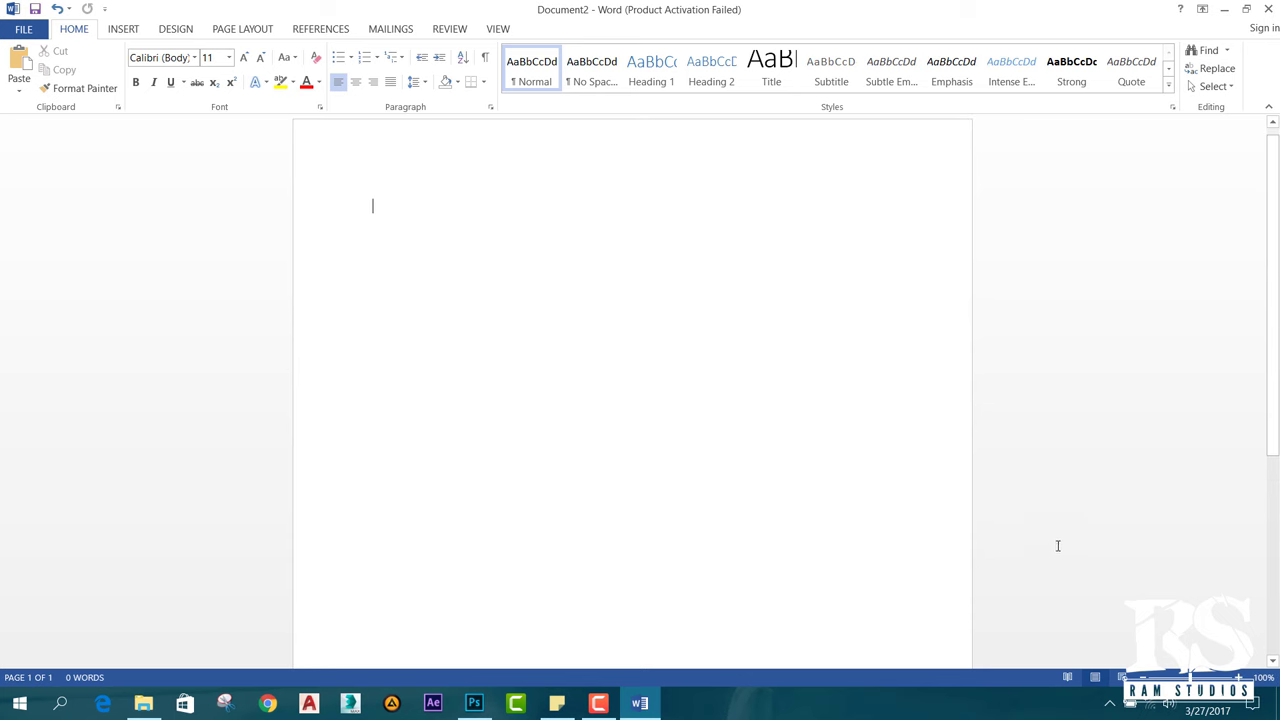
scroll(556, 295, "up", 1)
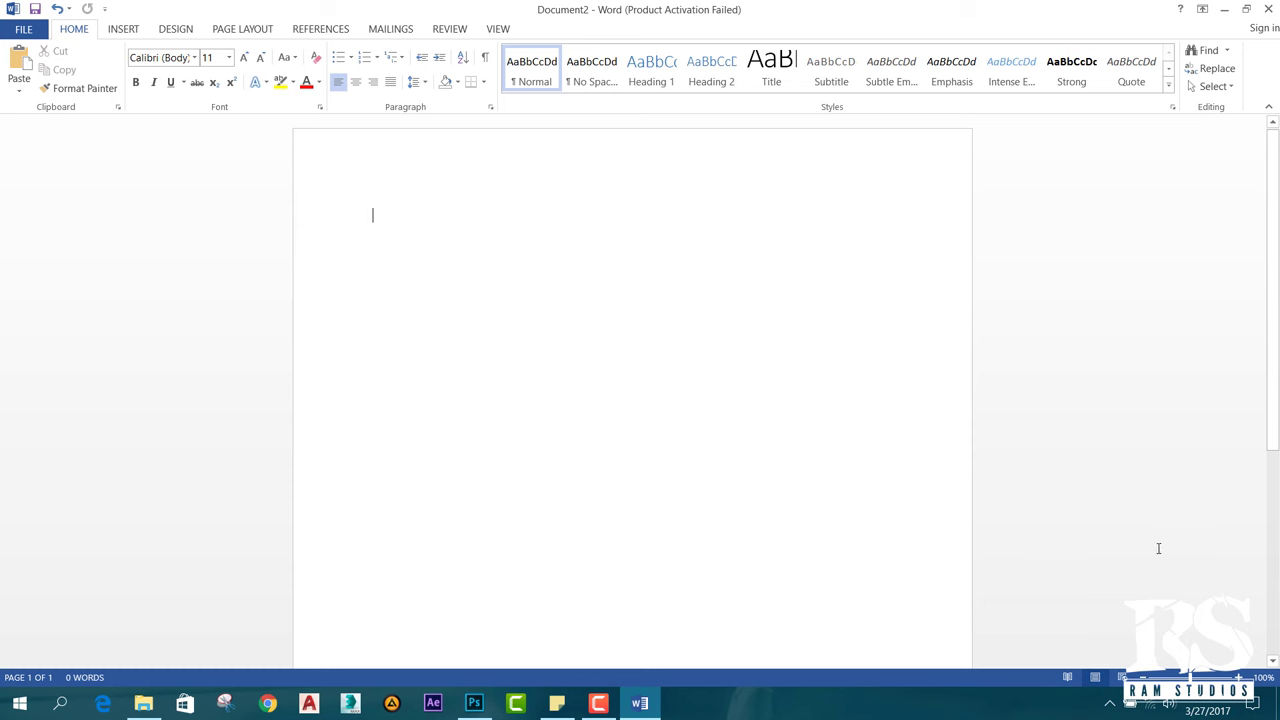
left_click(1239, 678)
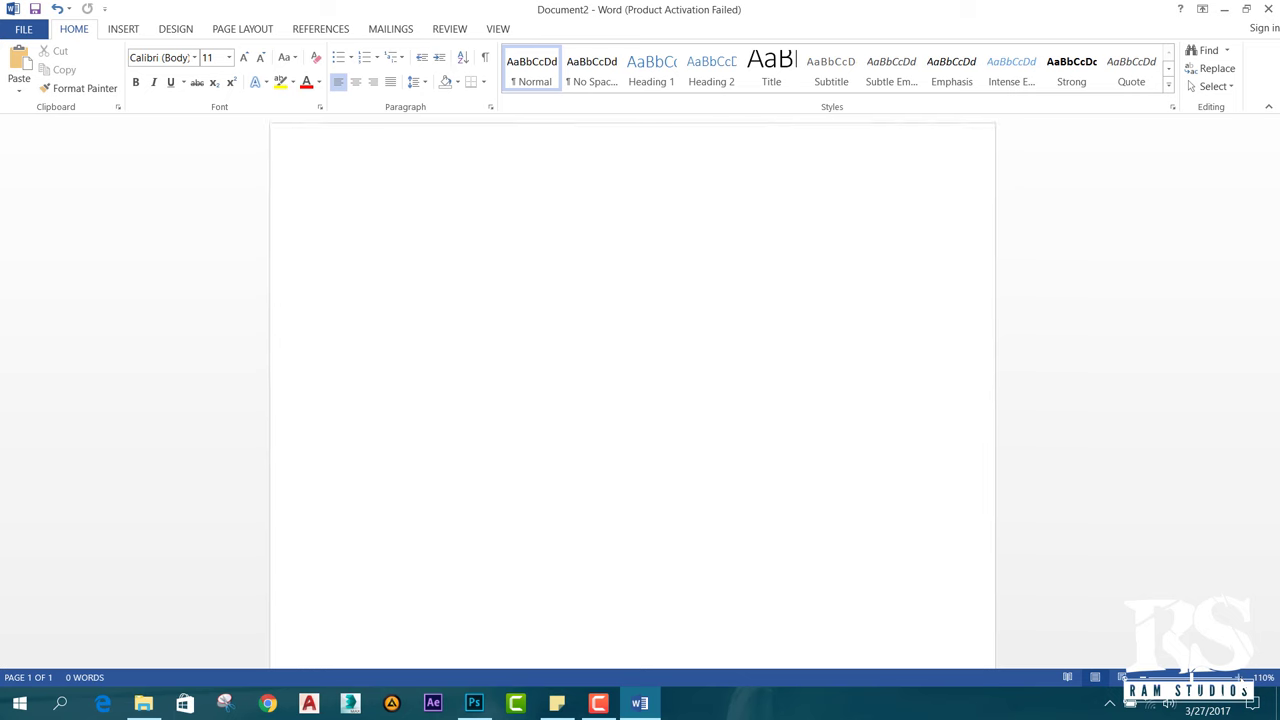
left_click(1239, 678)
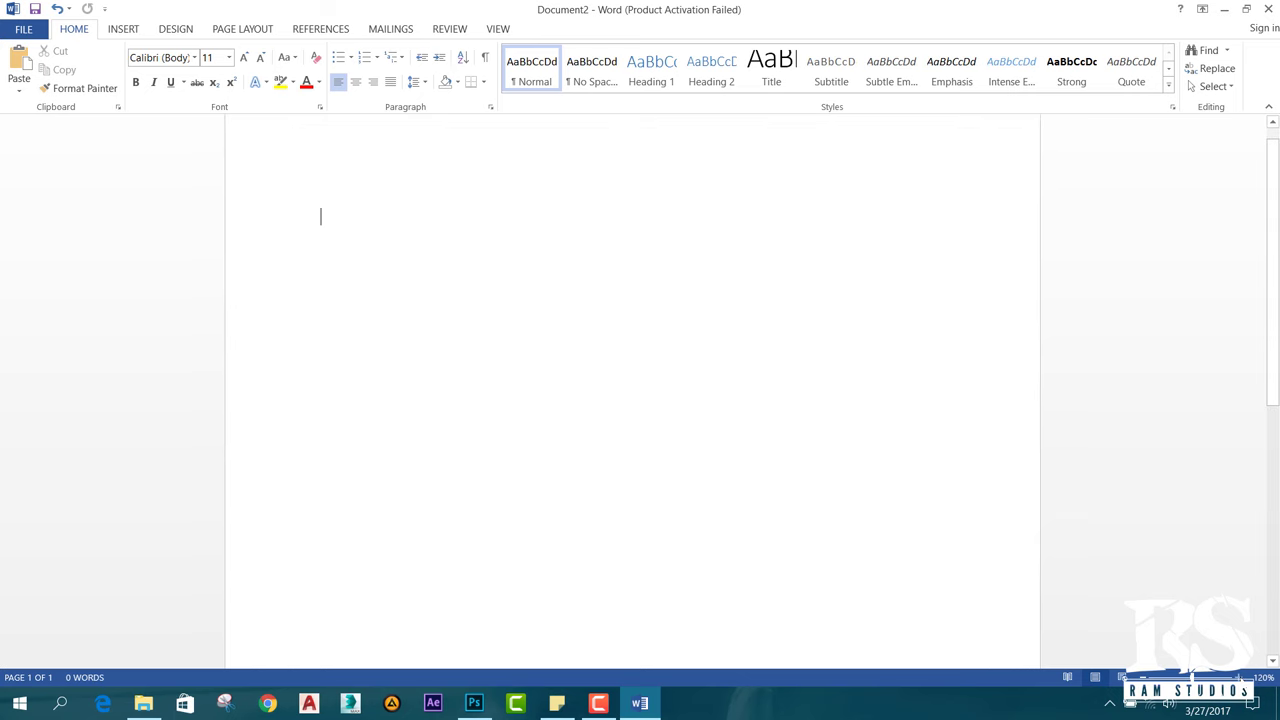
Zoom out step by step from 120% down to a 50% whole-page view.
left_click(1131, 678)
left_click(1131, 678)
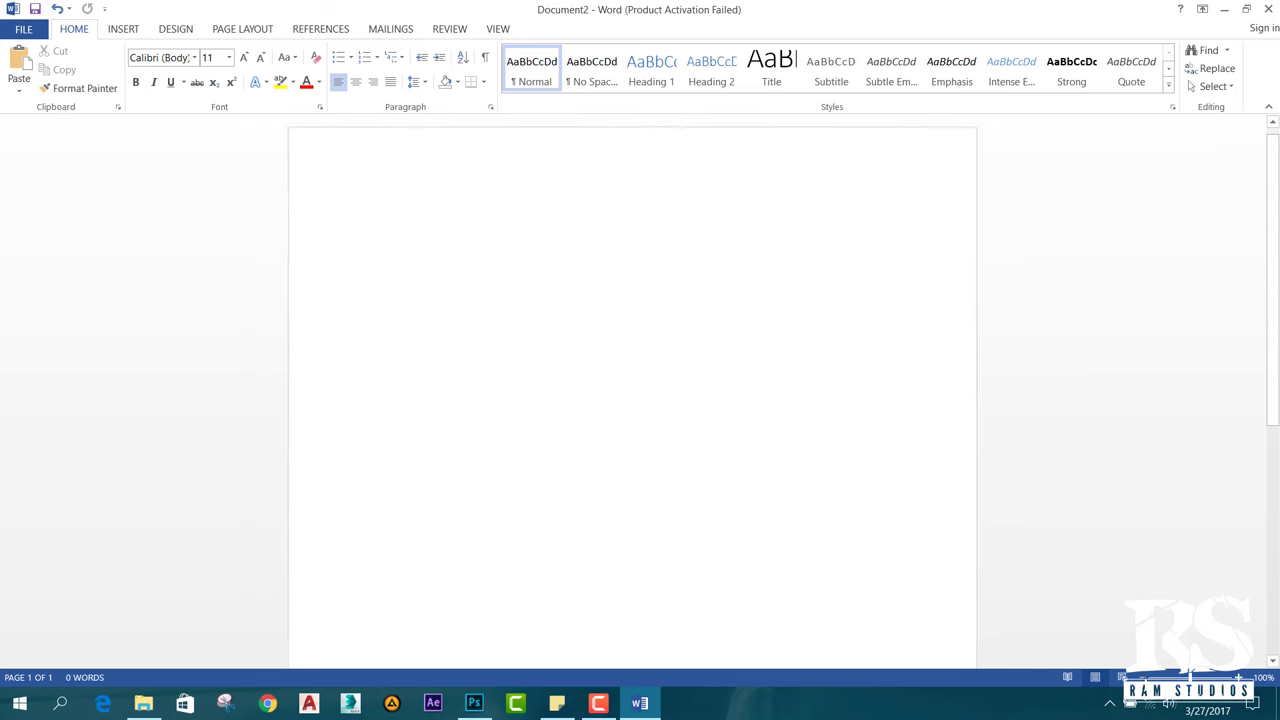
left_click(1131, 678)
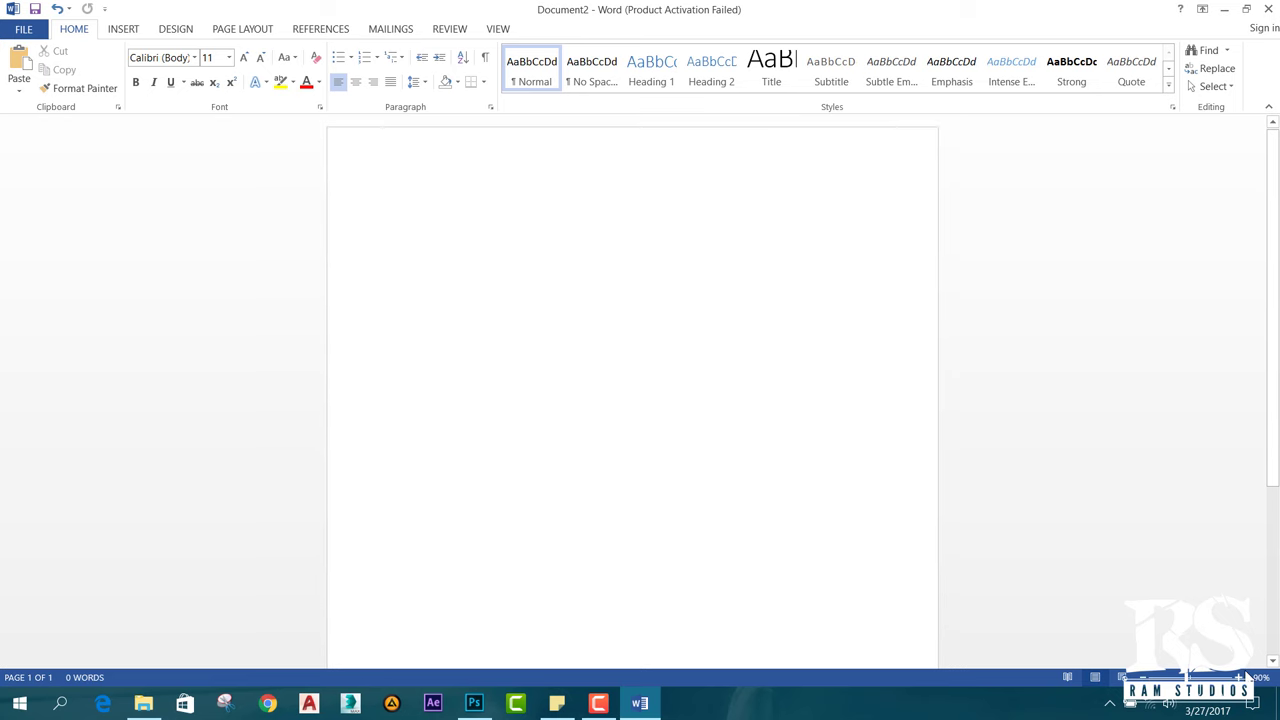
left_click(1131, 678)
left_click(1131, 678)
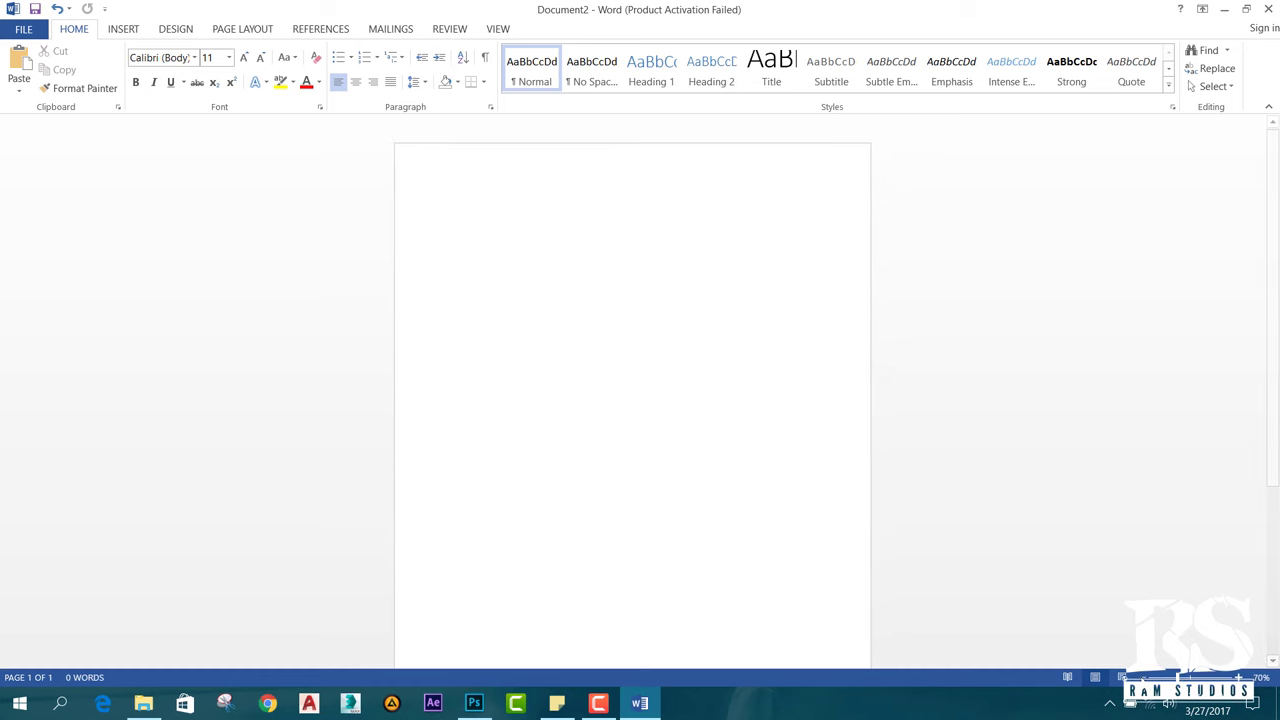
left_click(1131, 678)
left_click(1131, 678)
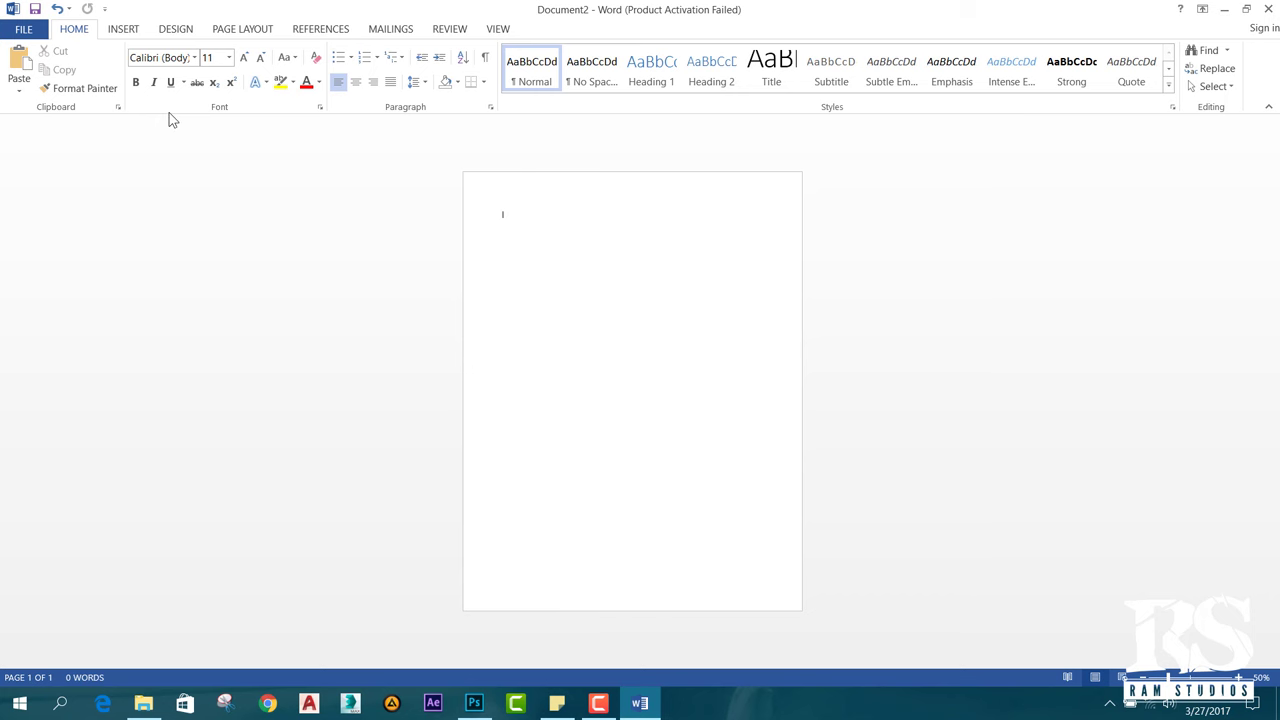
Look over the INSERT, DESIGN, PAGE LAYOUT, REFERENCES, MAILINGS, REVIEW and VIEW ribbons, returning to HOME.
left_click(121, 31)
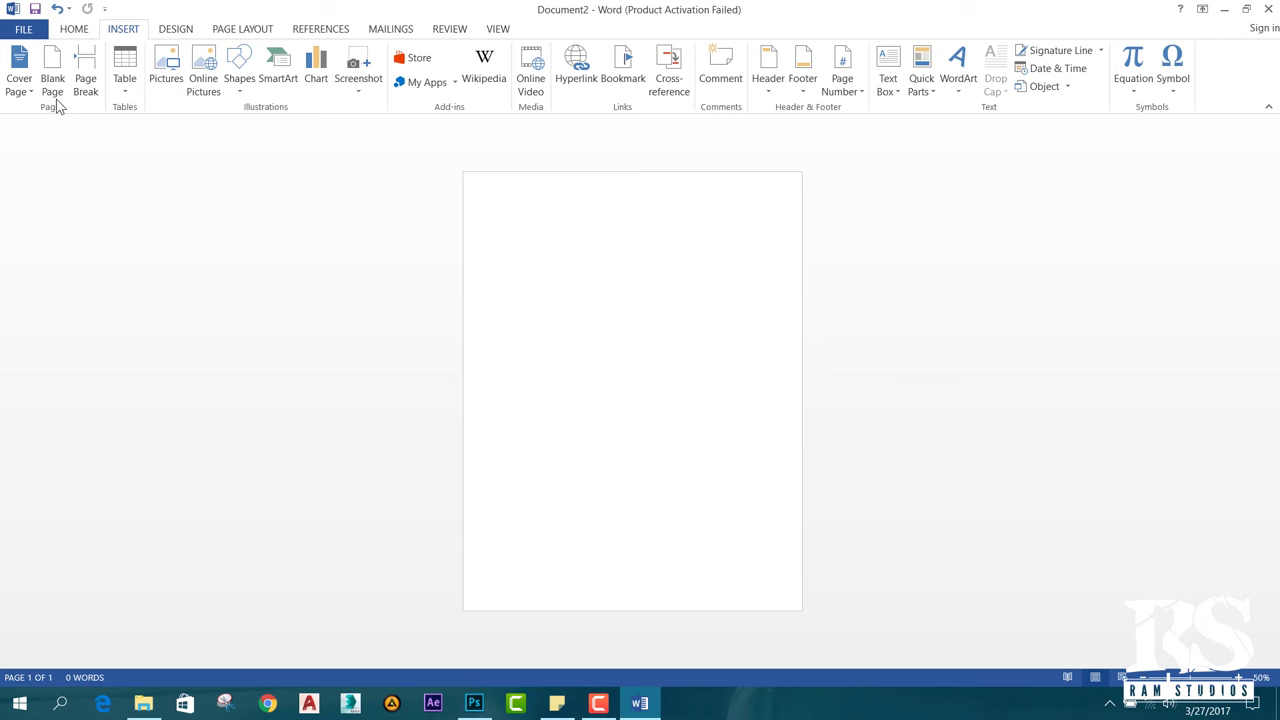
left_click(178, 30)
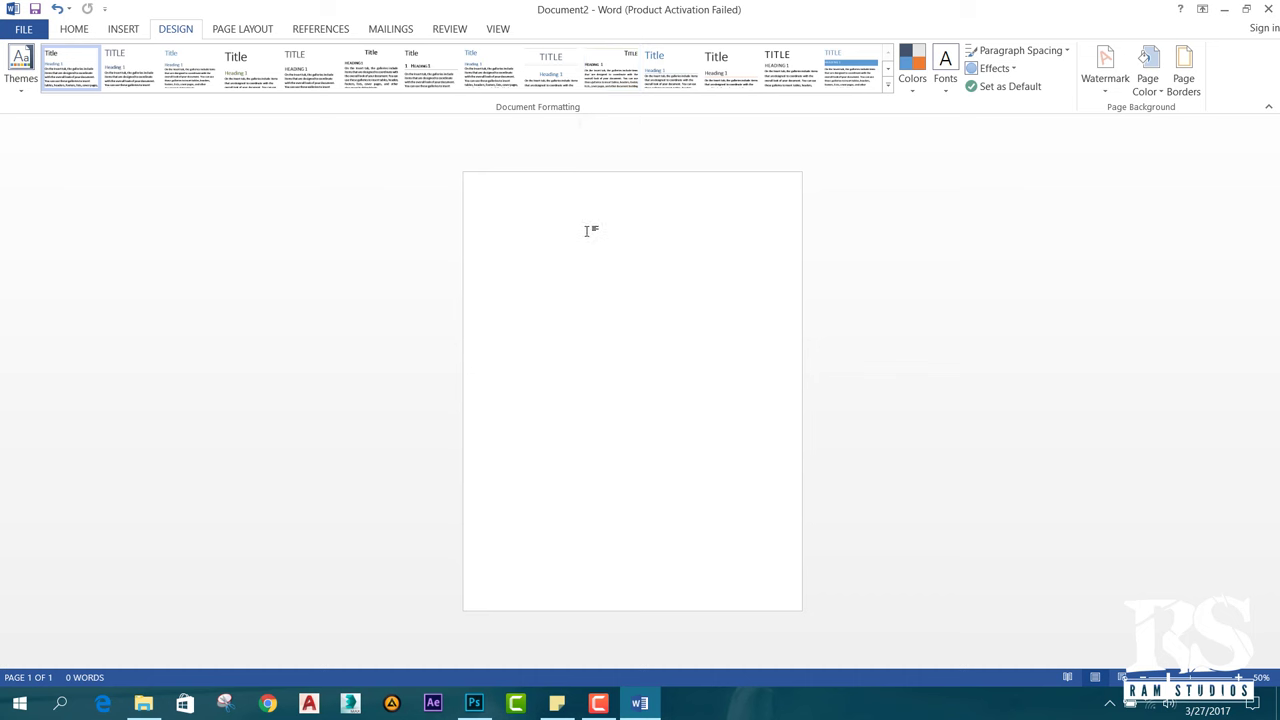
left_click(232, 29)
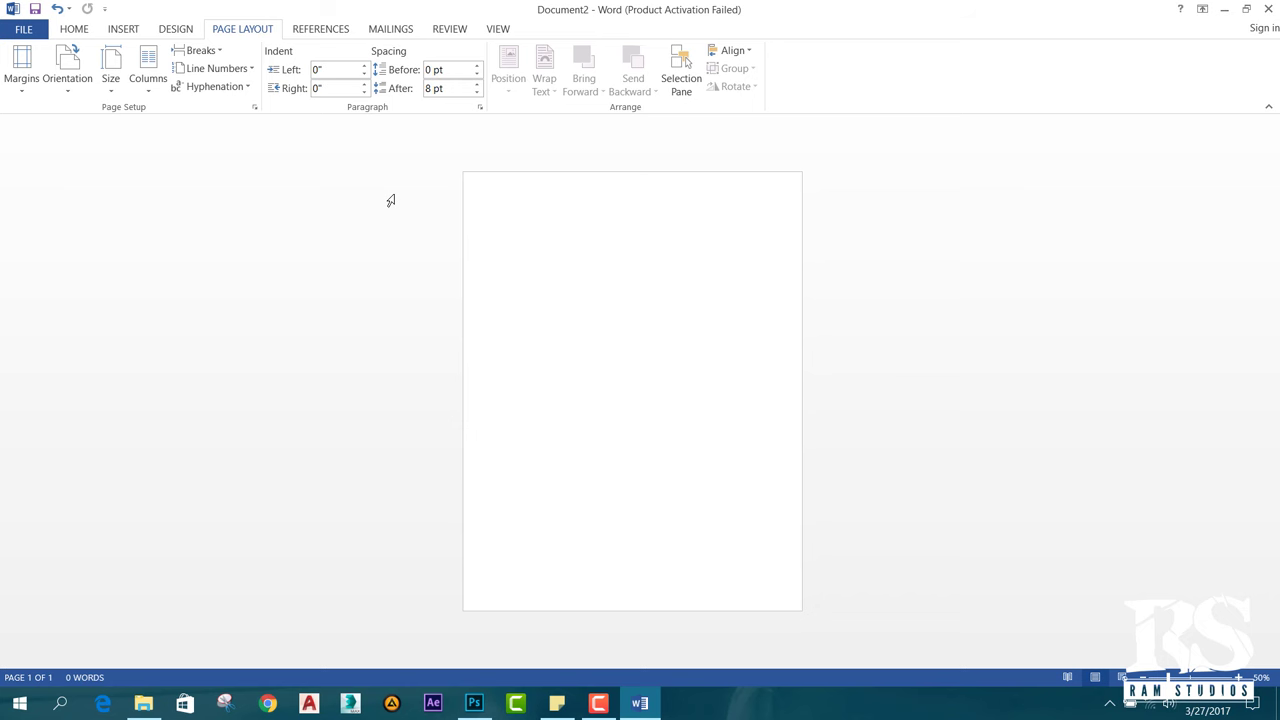
left_click(320, 29)
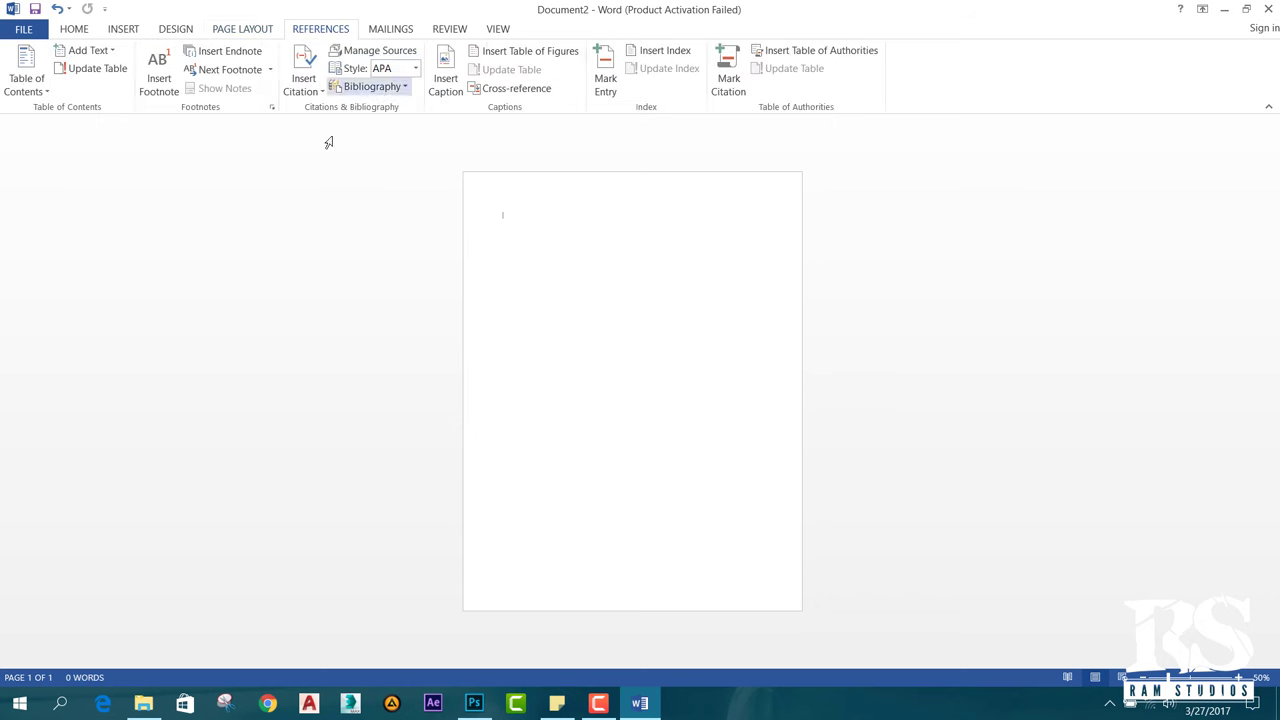
left_click(393, 33)
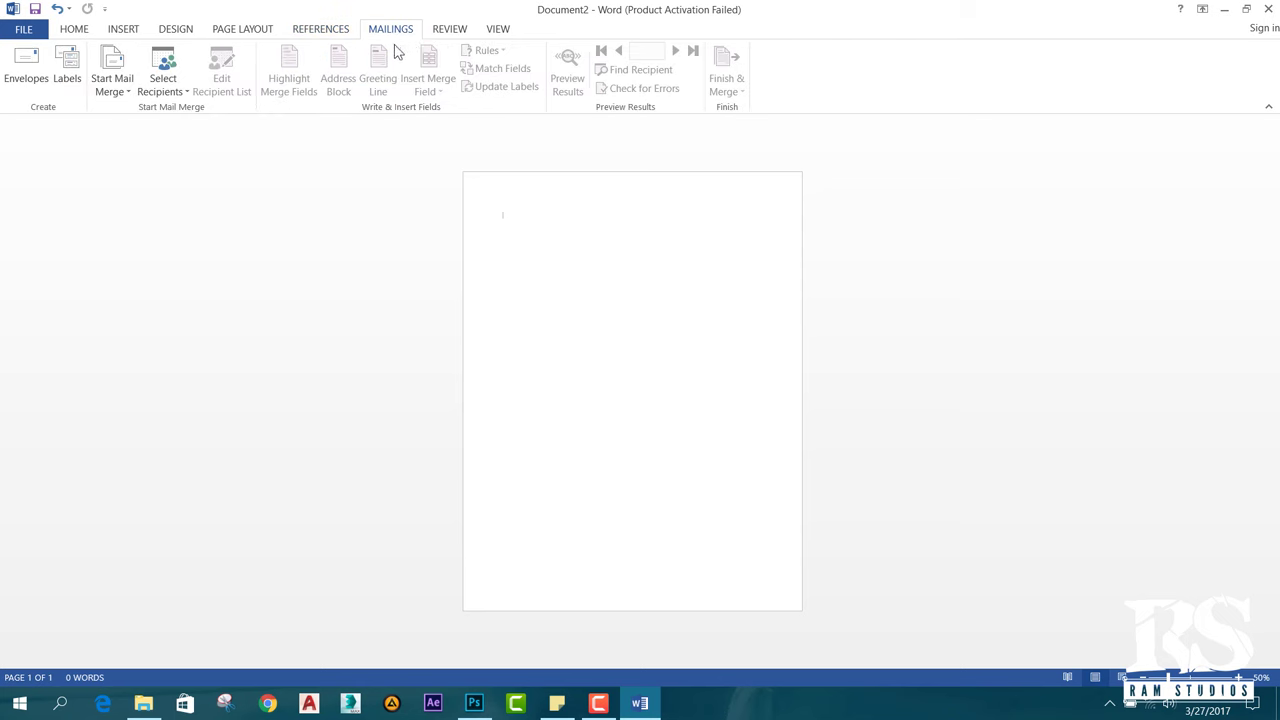
left_click(445, 32)
left_click(505, 32)
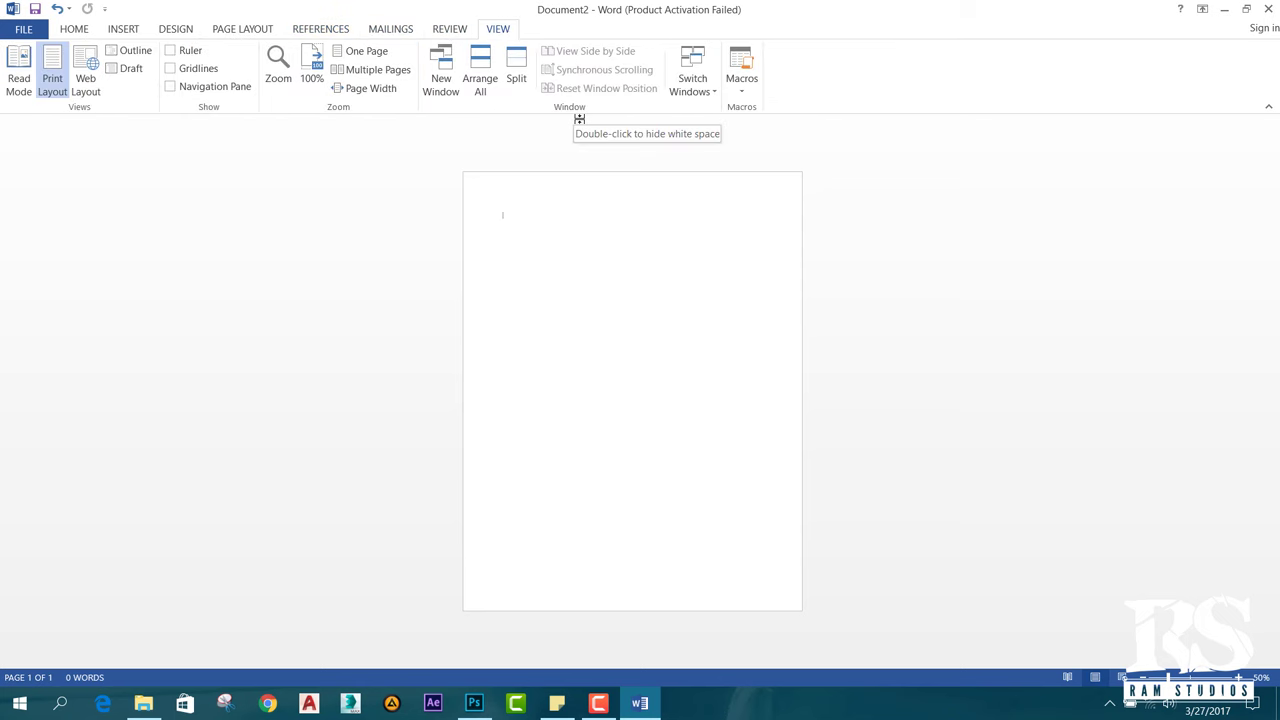
left_click(86, 33)
Cycle through the ribbon tabs again from INSERT to VIEW, finishing back on HOME.
left_click(122, 36)
left_click(172, 36)
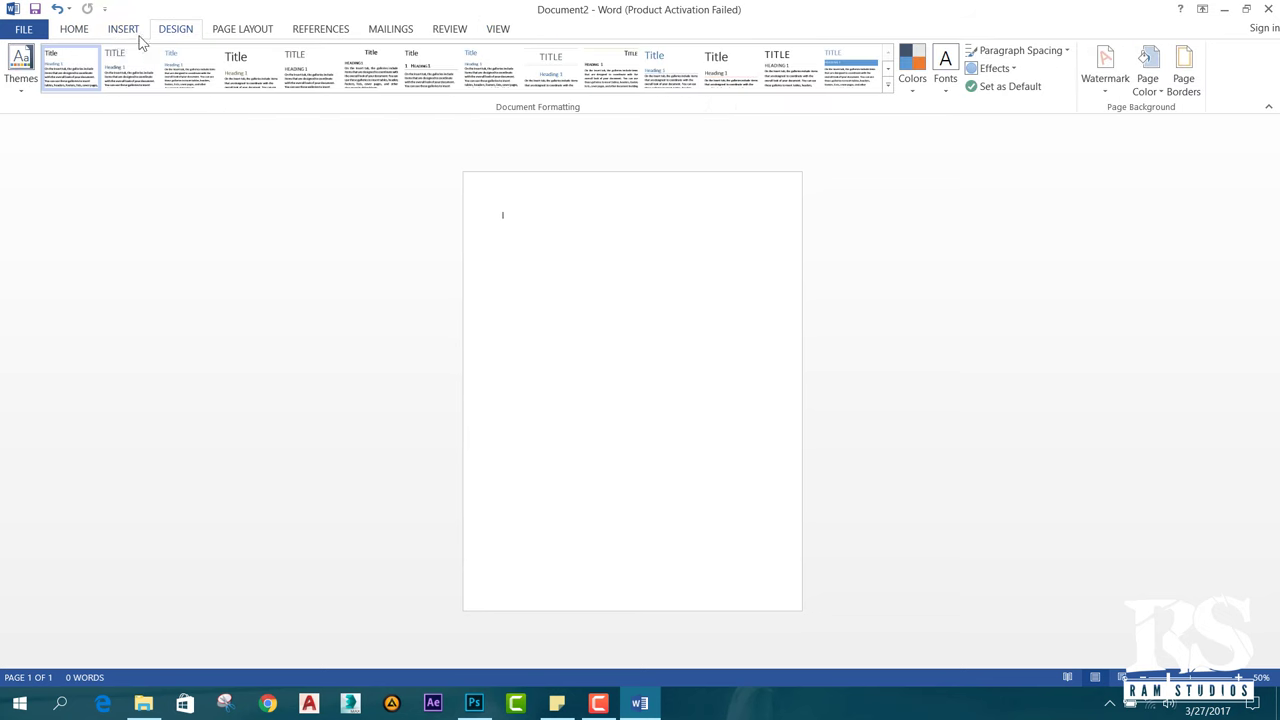
left_click(248, 38)
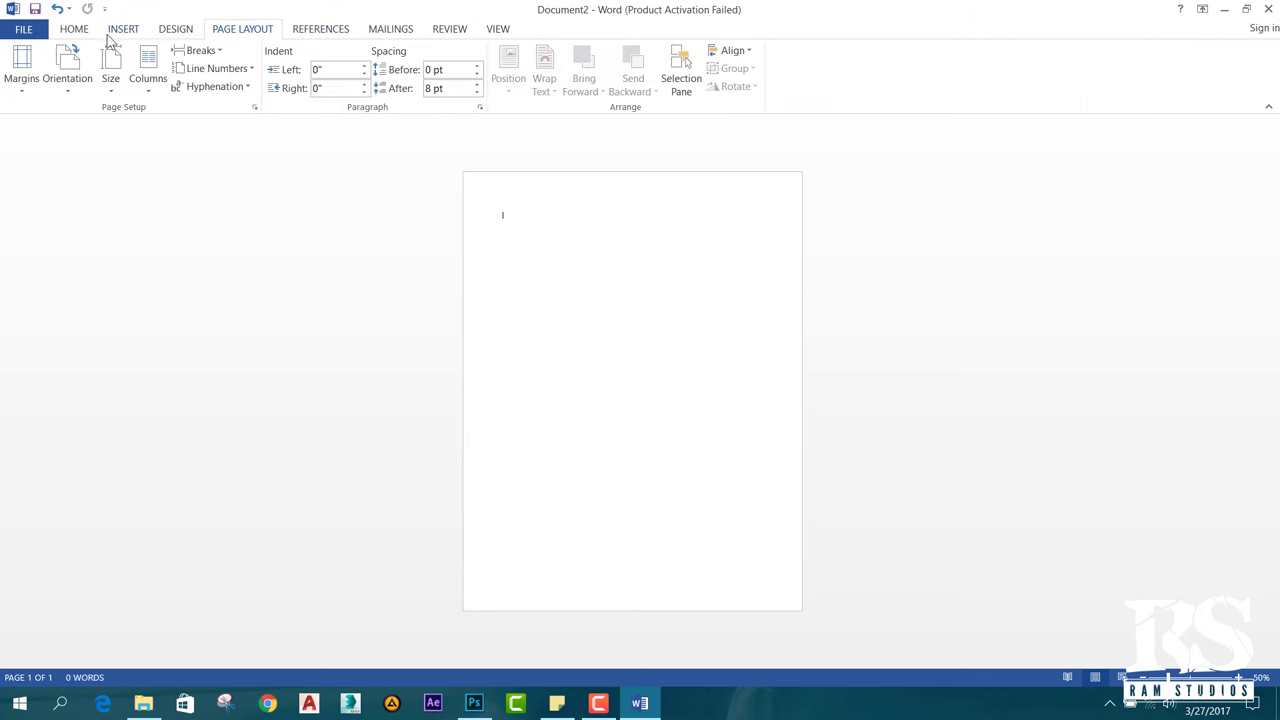
left_click(336, 33)
left_click(396, 32)
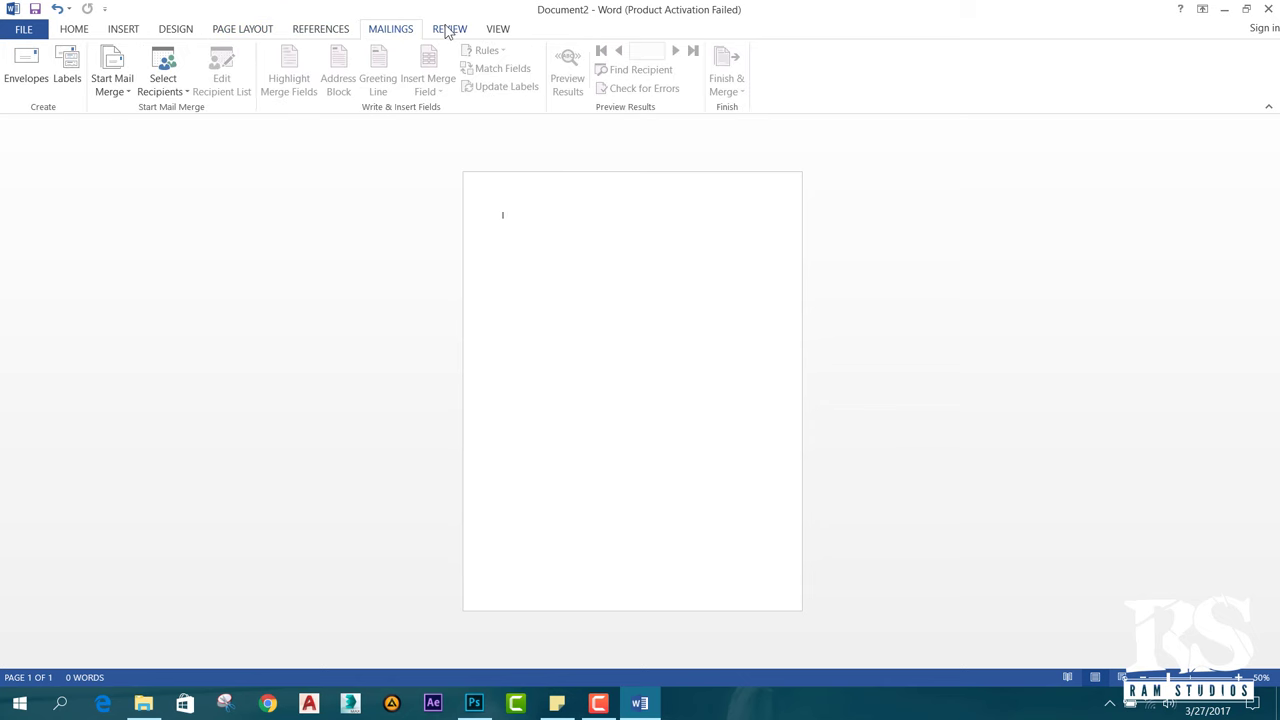
left_click(449, 32)
left_click(506, 32)
left_click(336, 34)
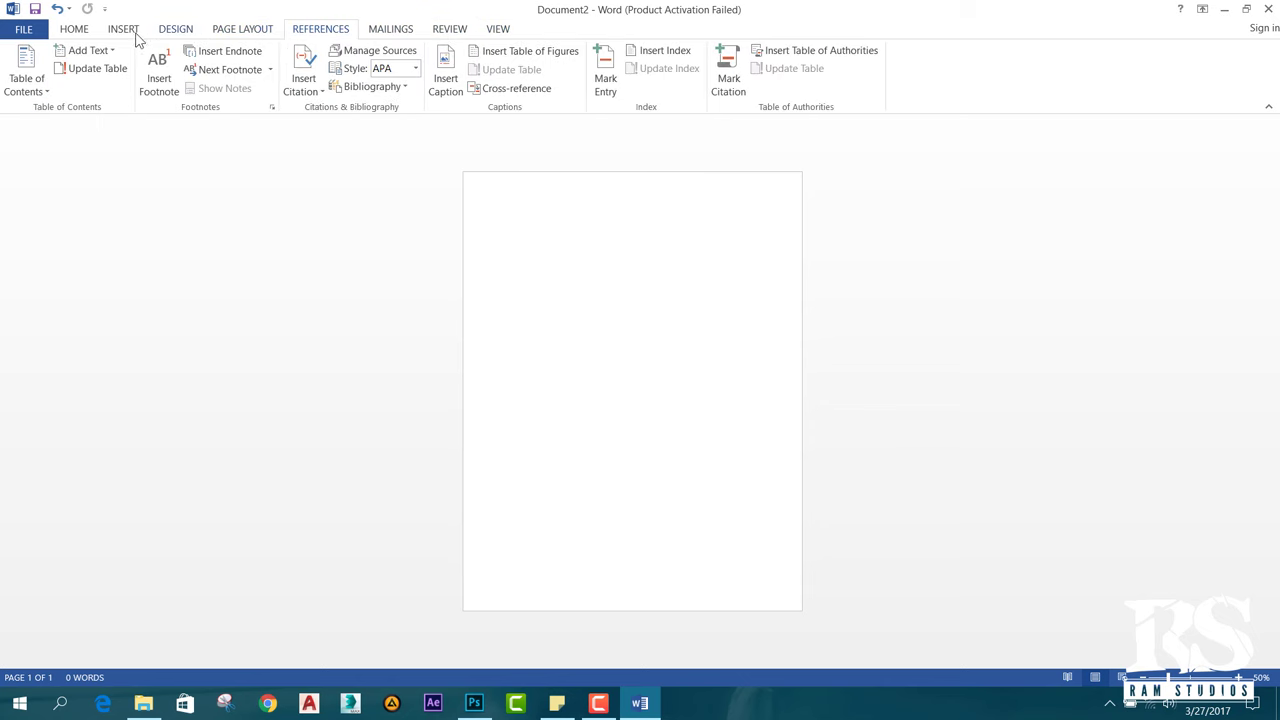
left_click(75, 31)
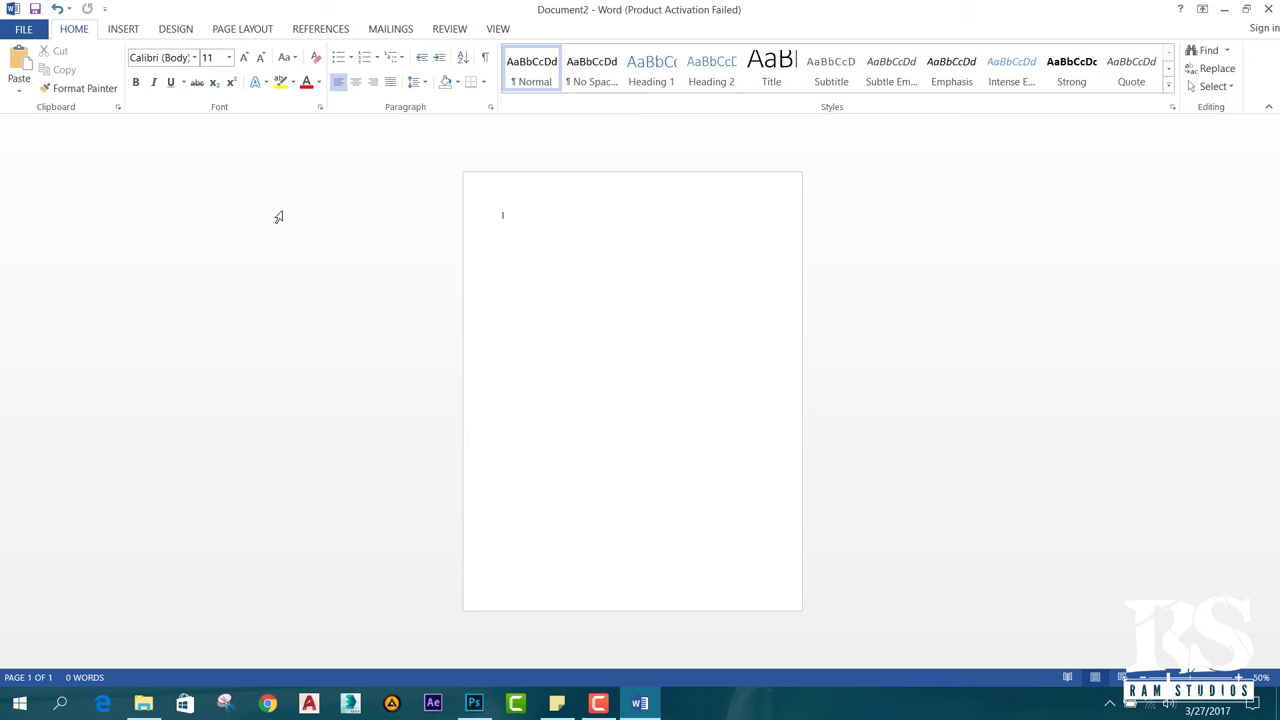
key("ctrl+s")
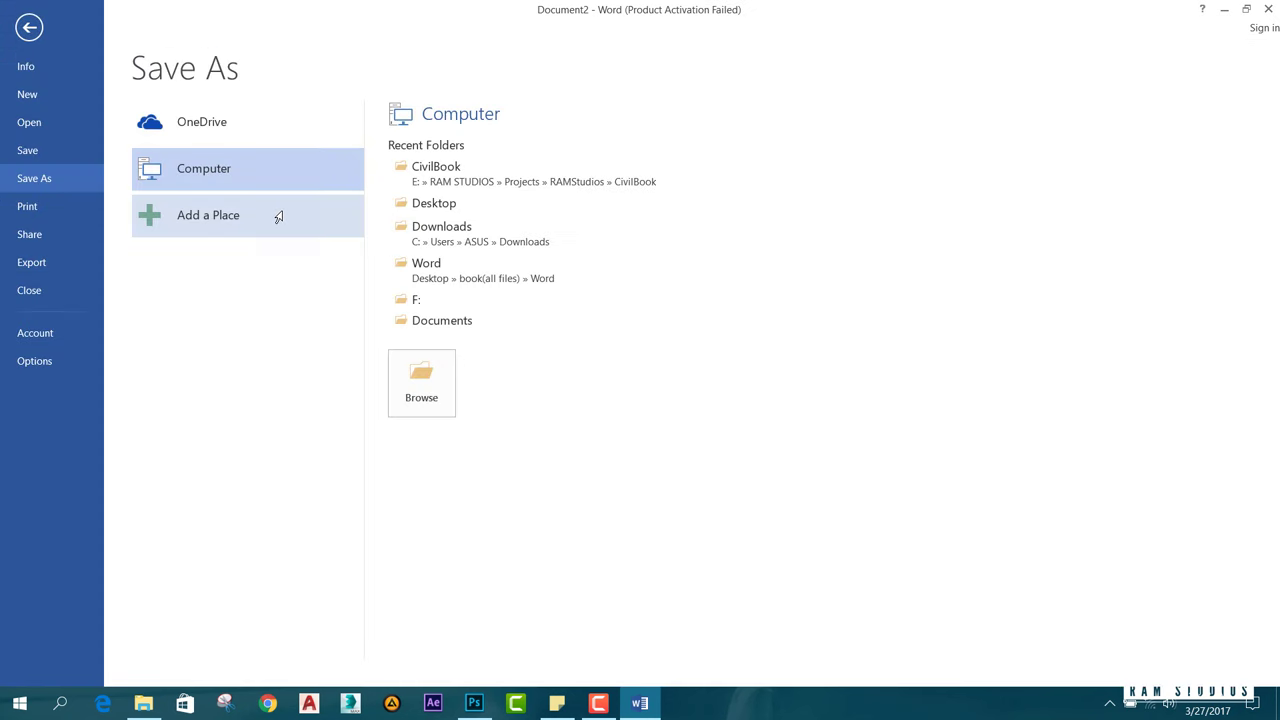
left_click(29, 28)
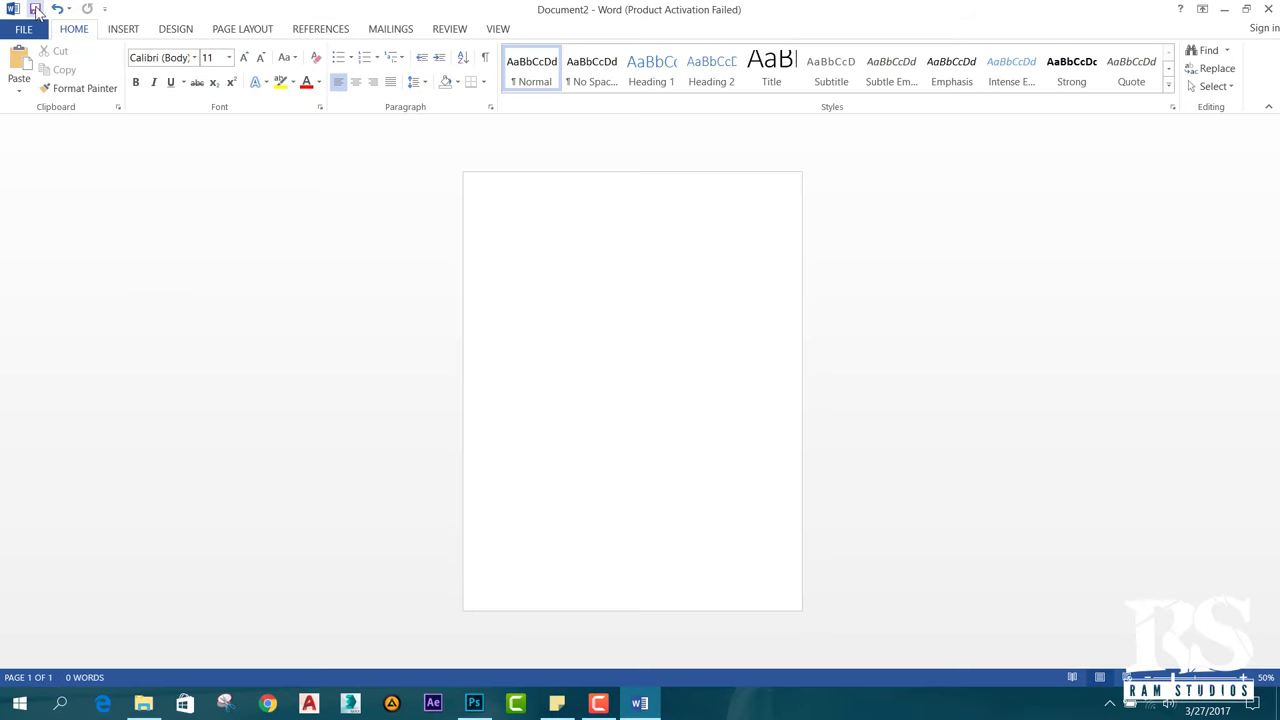
left_click(34, 10)
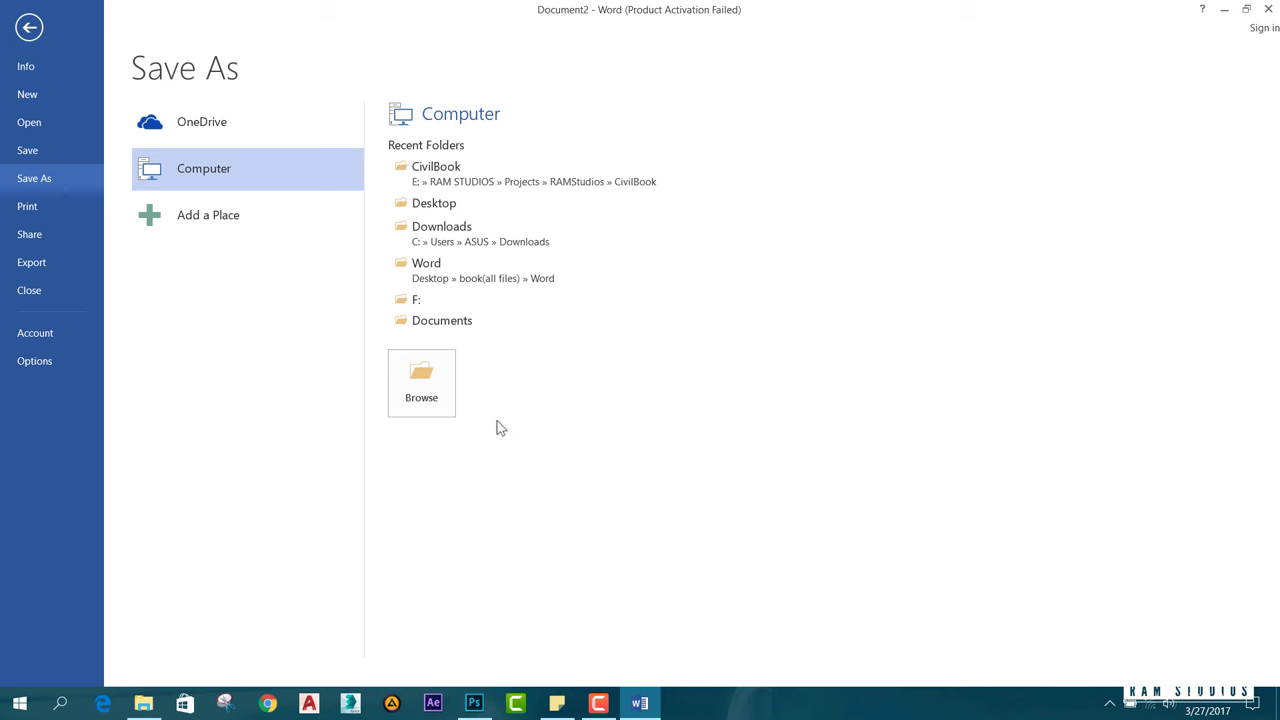
In the Save As dialog, choose Desktop, replace the default file name with Test, and save.
left_click(418, 388)
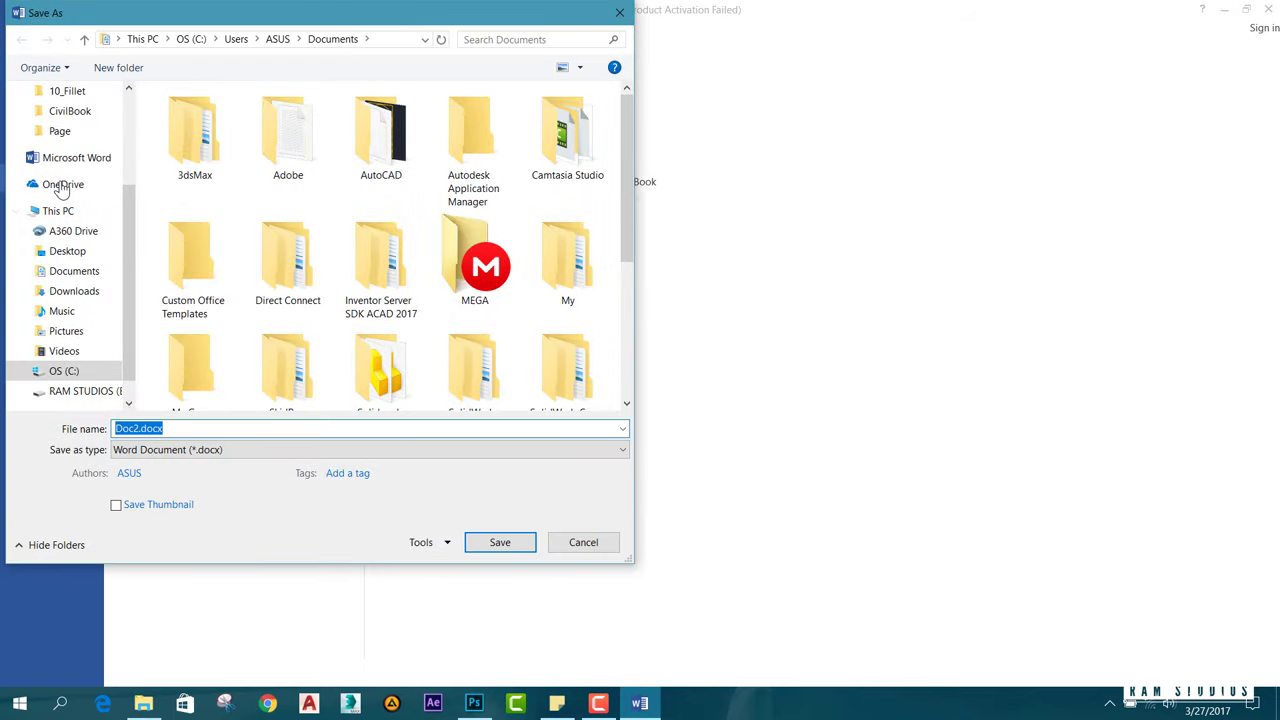
scroll(128, 270, "down", 1)
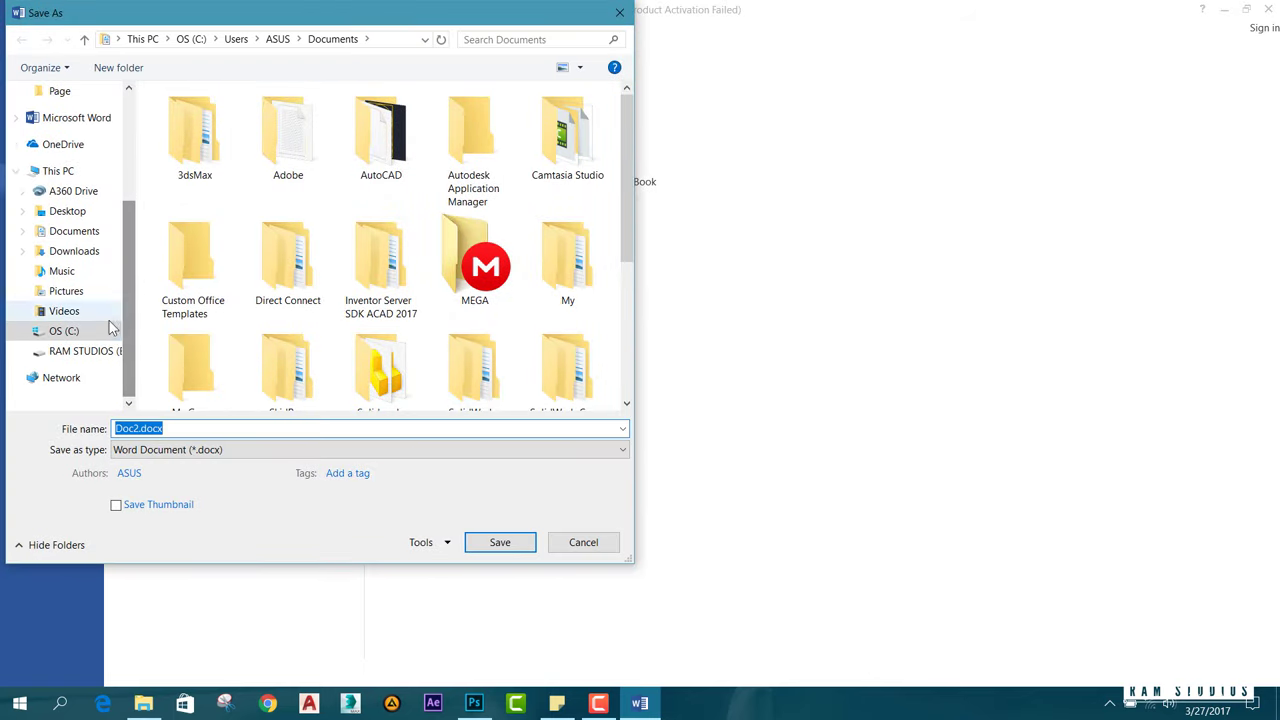
mouse_move(64, 371)
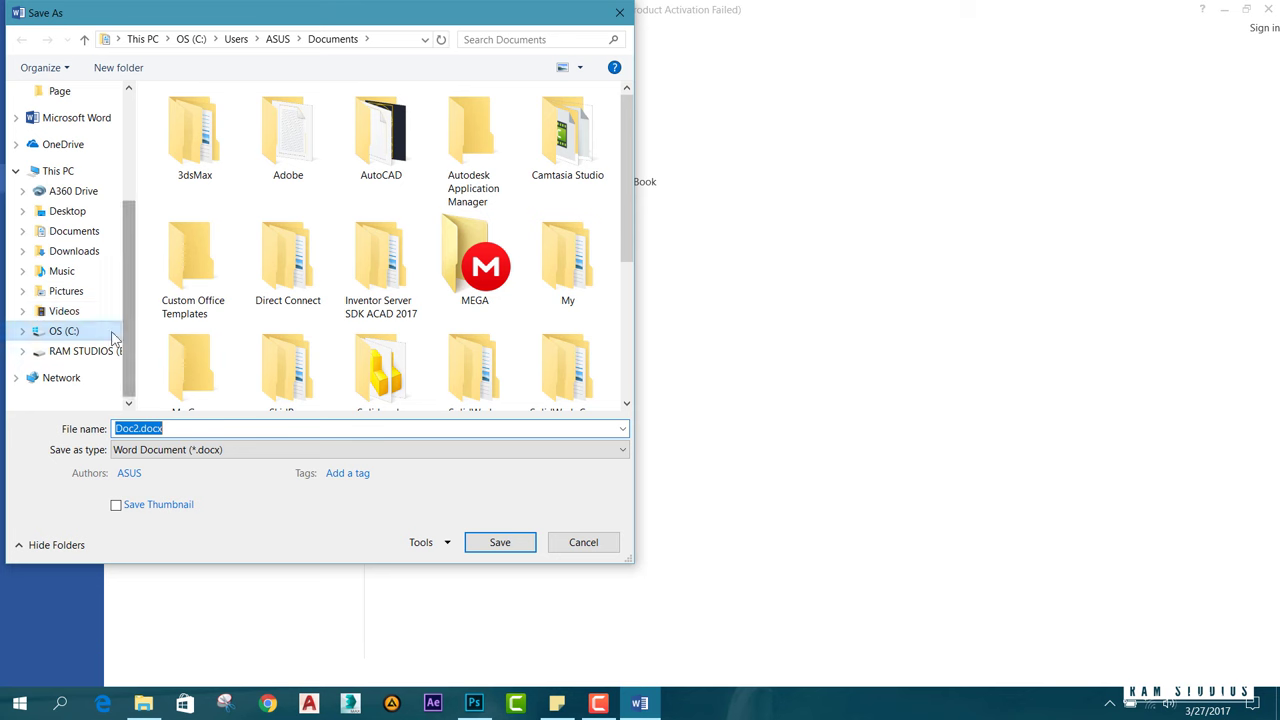
left_click(78, 211)
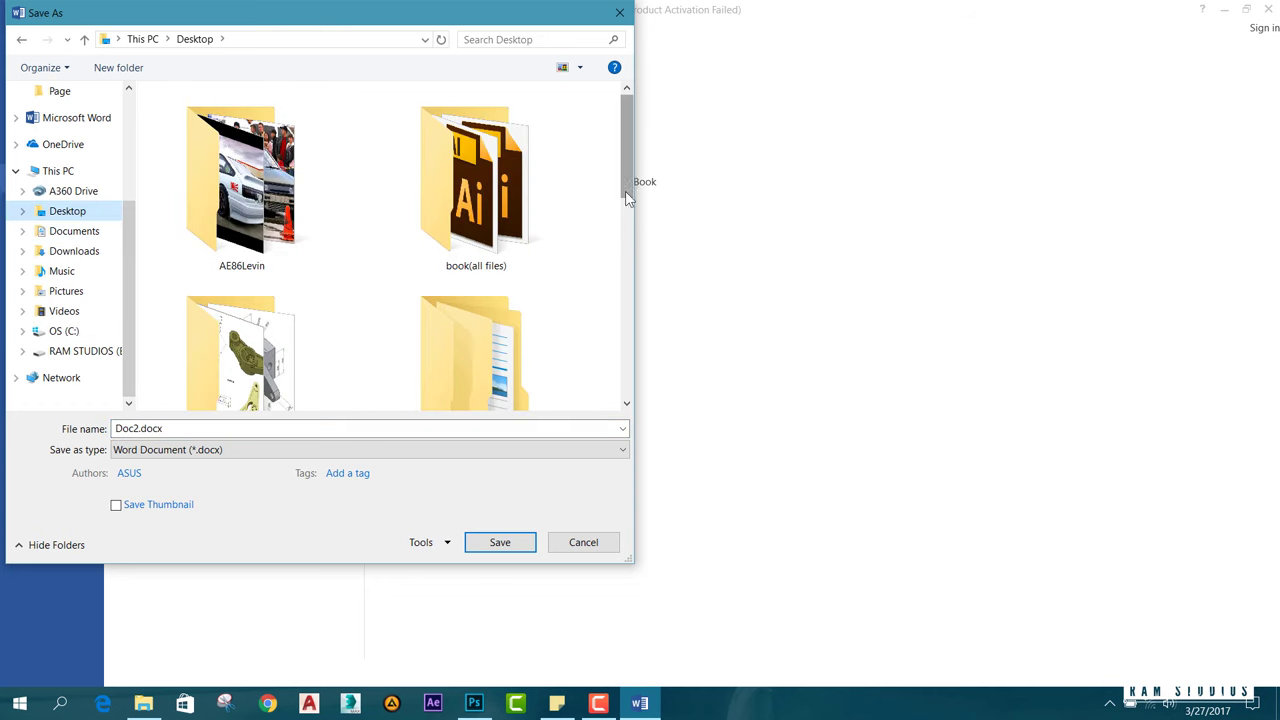
scroll(627, 197, "down", 5)
left_click(200, 430)
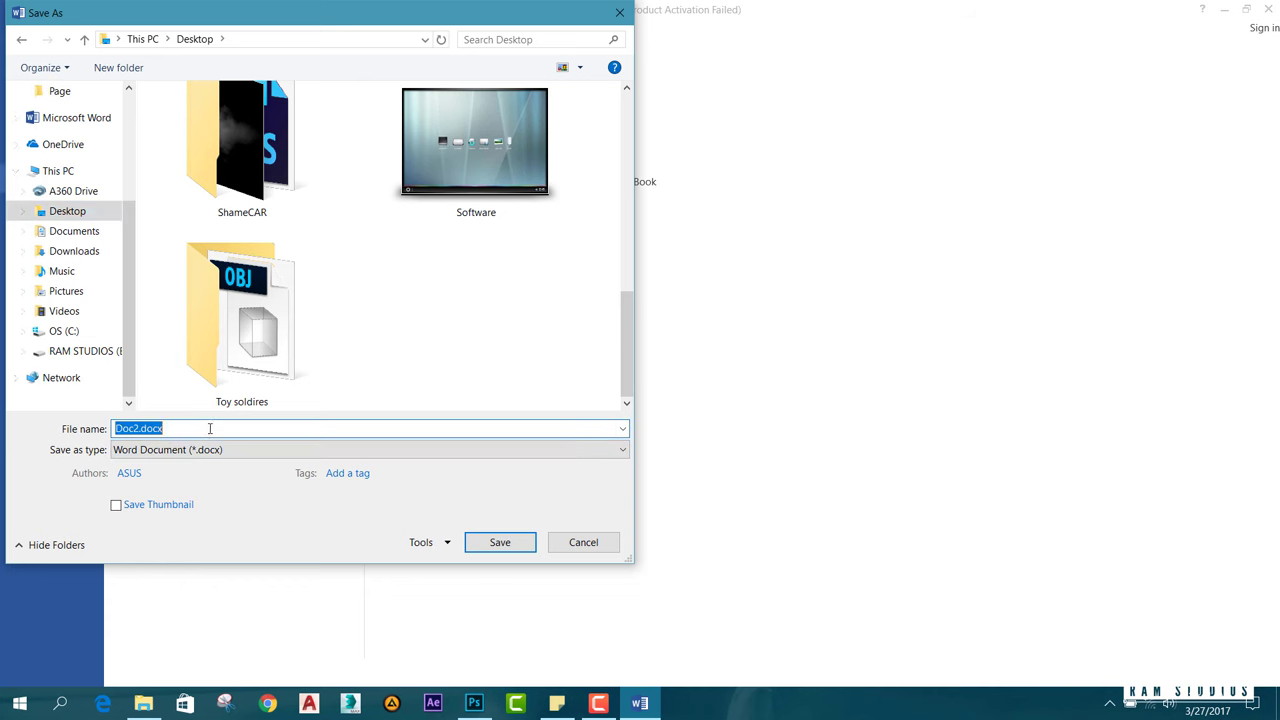
type("Test")
left_click(502, 544)
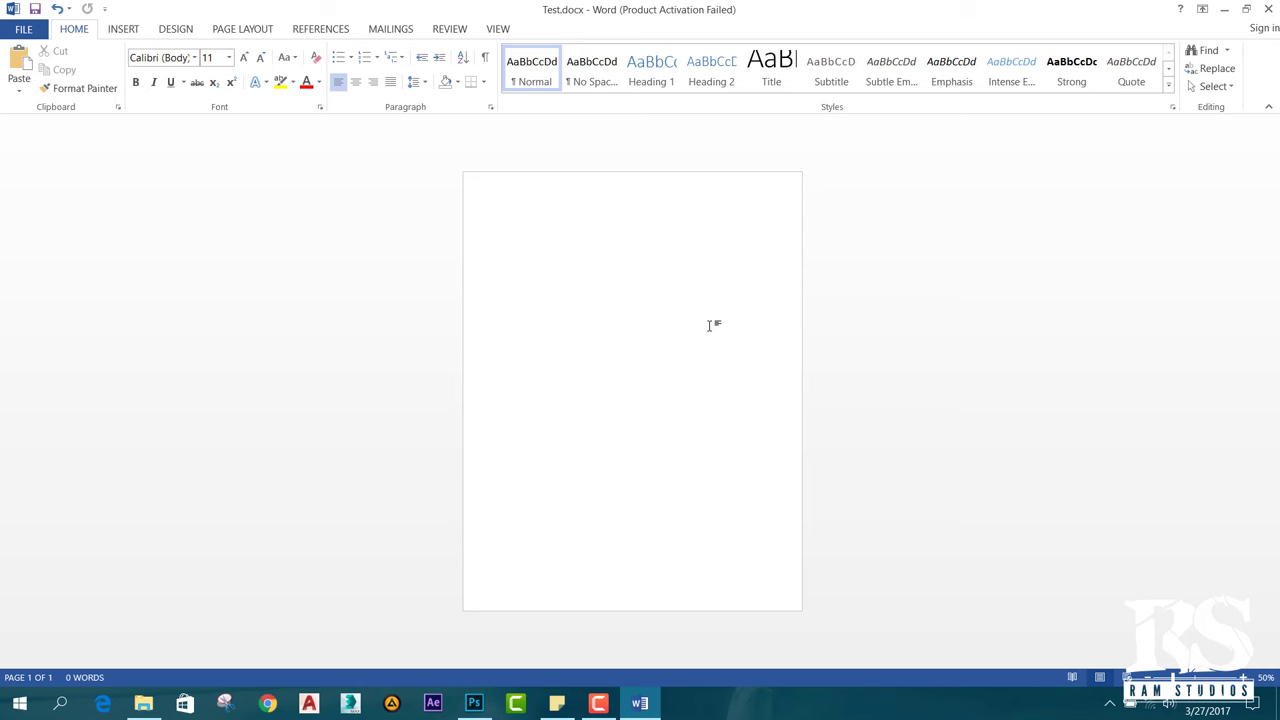
Paste the copied Sherlock Holmes passage, zoom to 73% and scroll through the 824-word page.
key("ctrl+v")
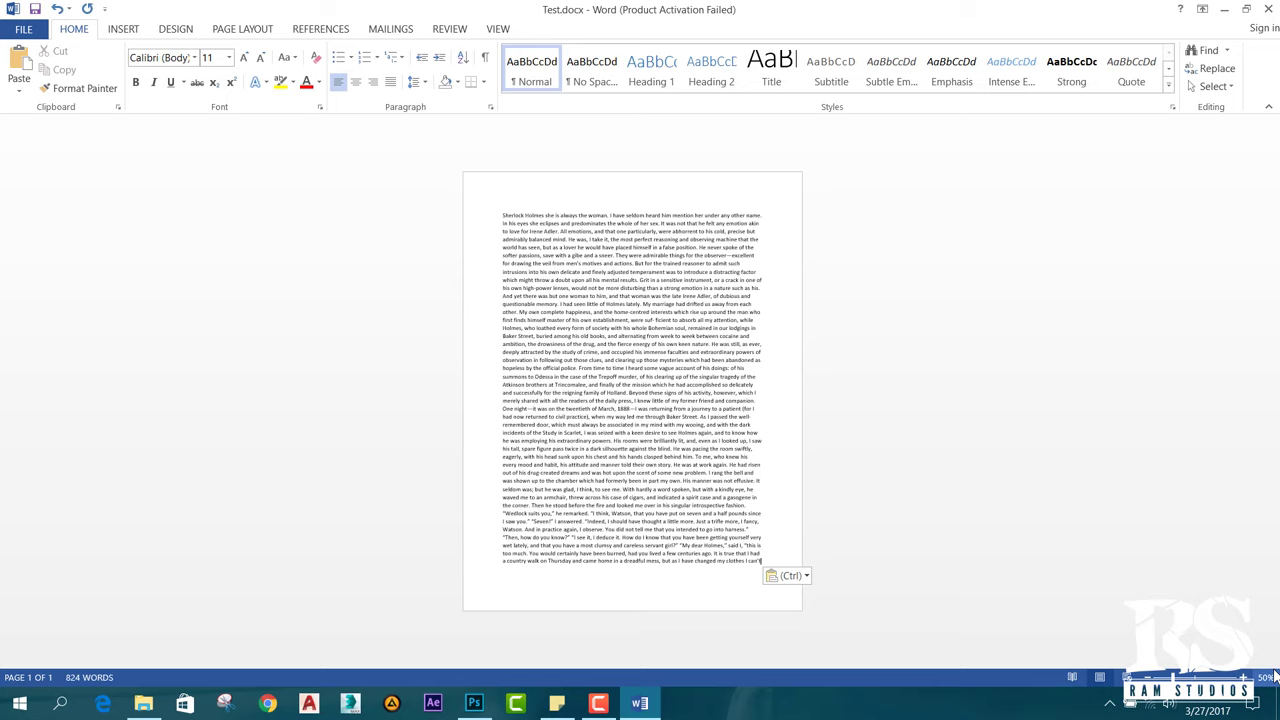
scroll(829, 433, "up", 1, "ctrl")
scroll(829, 433, "up", 1, "ctrl")
scroll(829, 433, "up", 1, "ctrl")
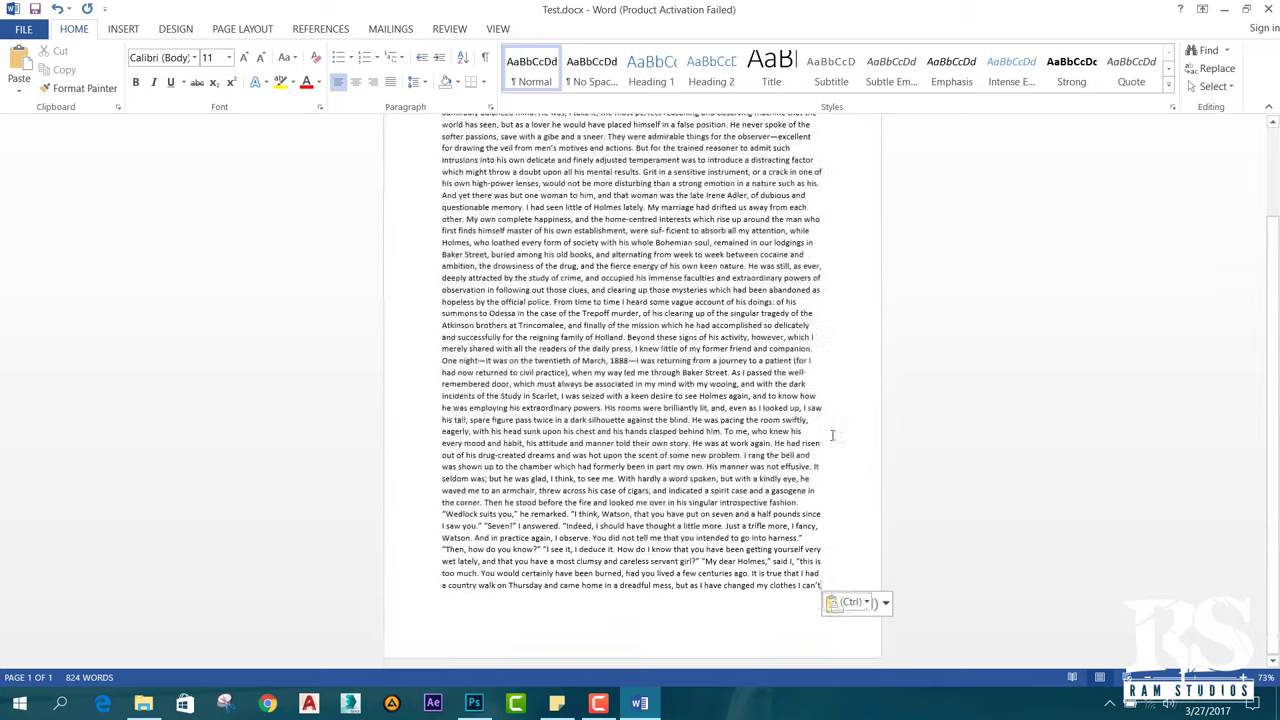
scroll(829, 433, "up", 1, "ctrl")
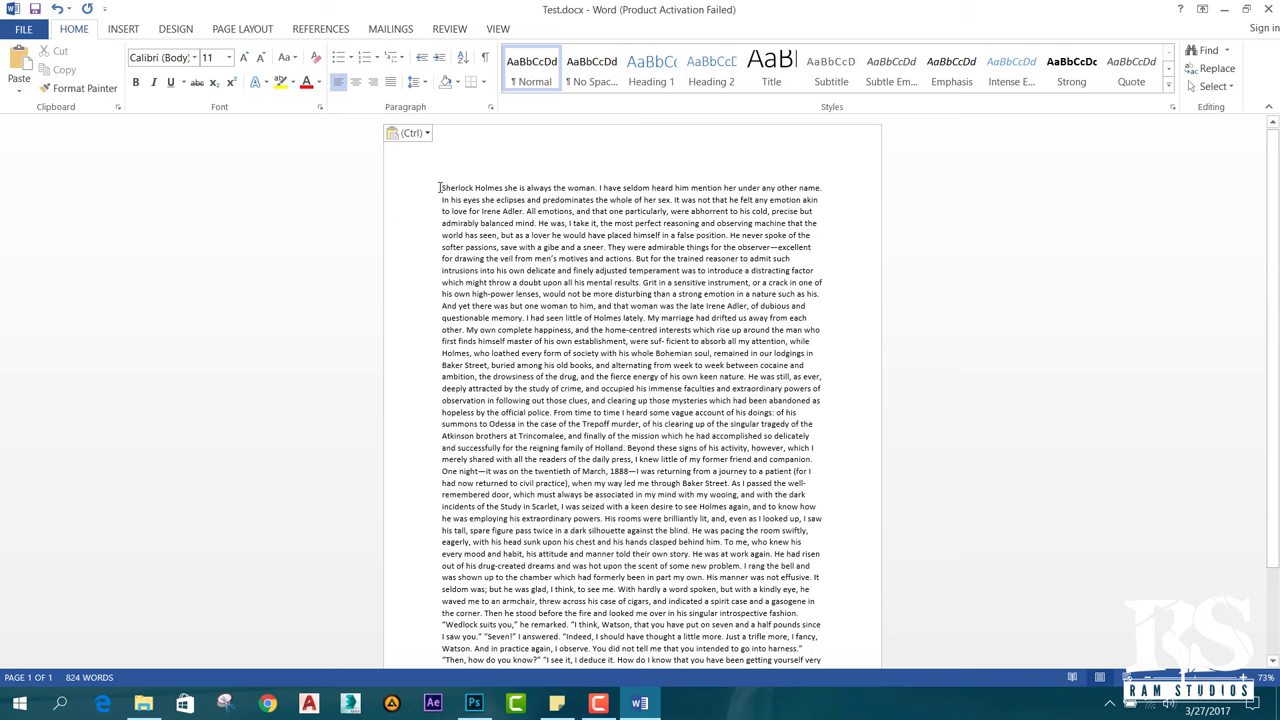
scroll(460, 240, "down", 1)
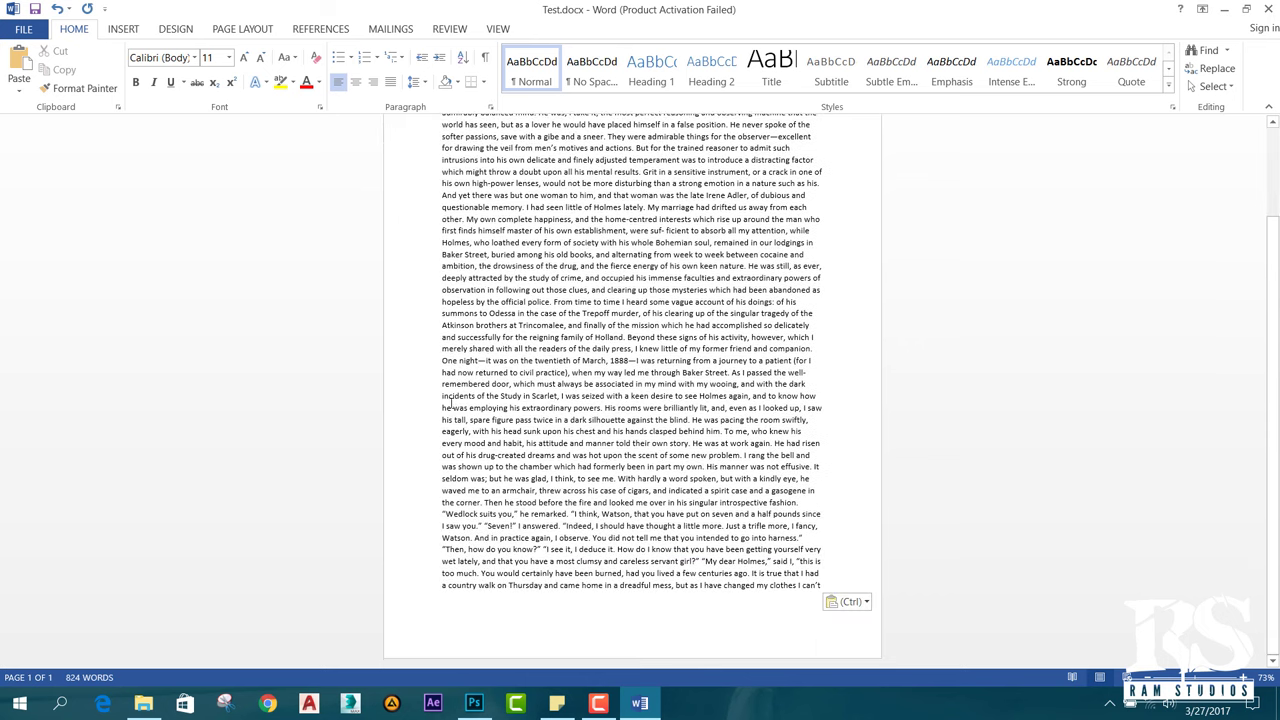
scroll(440, 265, "down", 1)
scroll(440, 265, "up", 2)
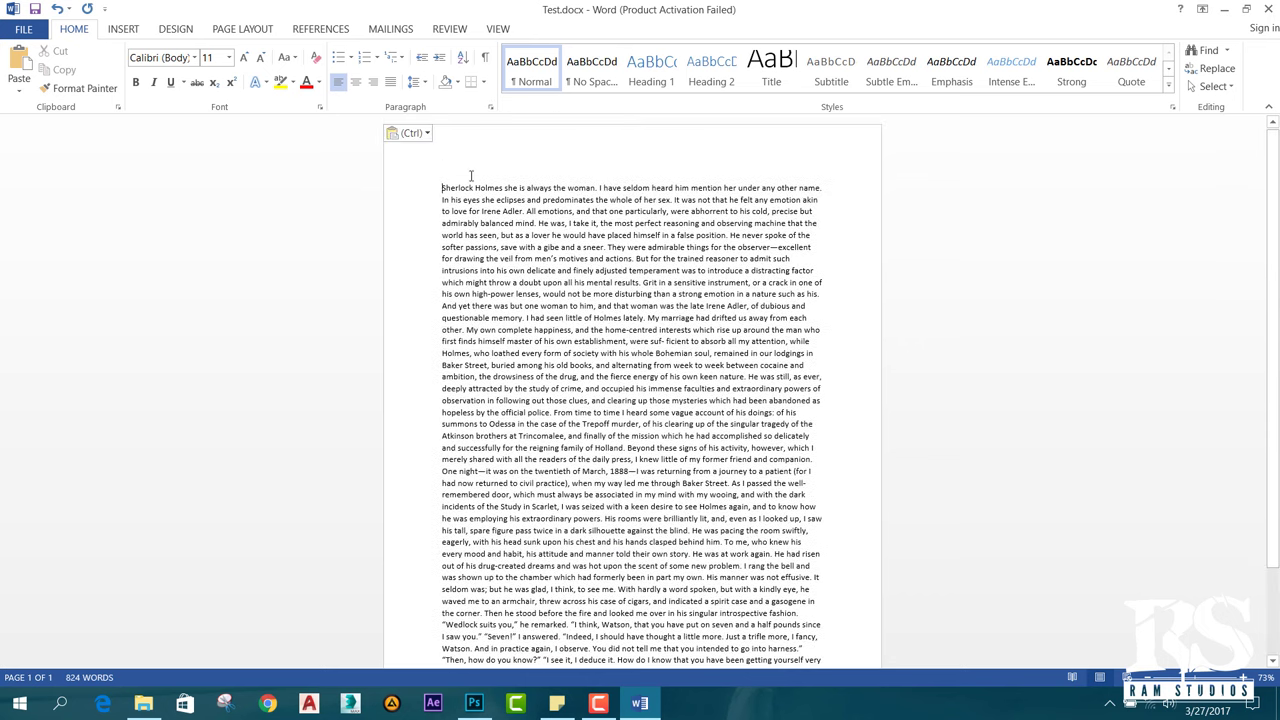
scroll(390, 228, "down", 2)
scroll(420, 400, "down", 1)
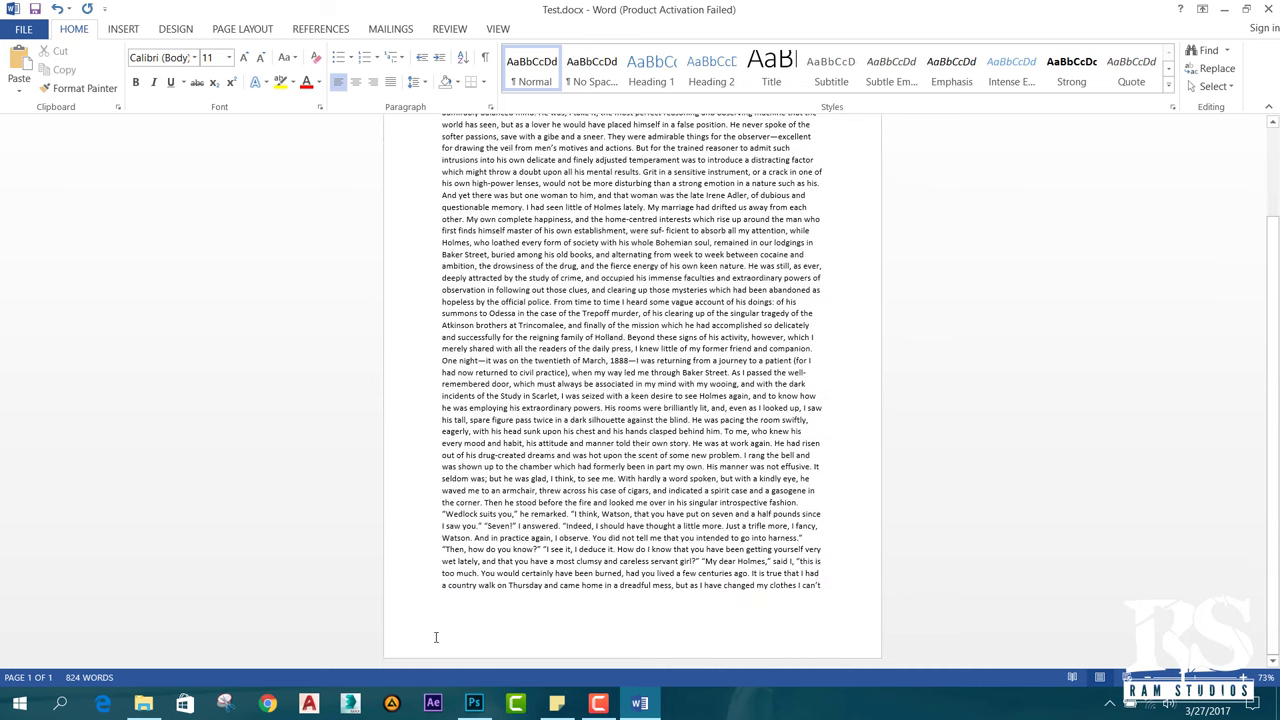
scroll(845, 624, "up", 2)
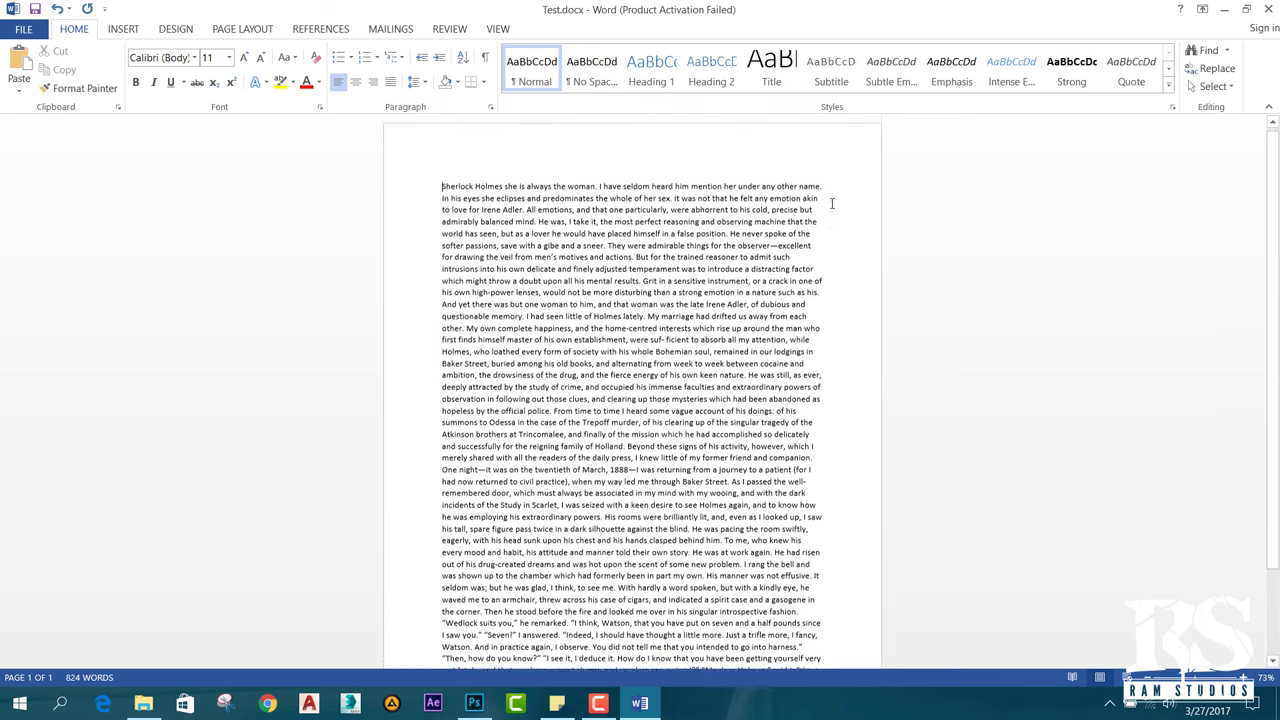